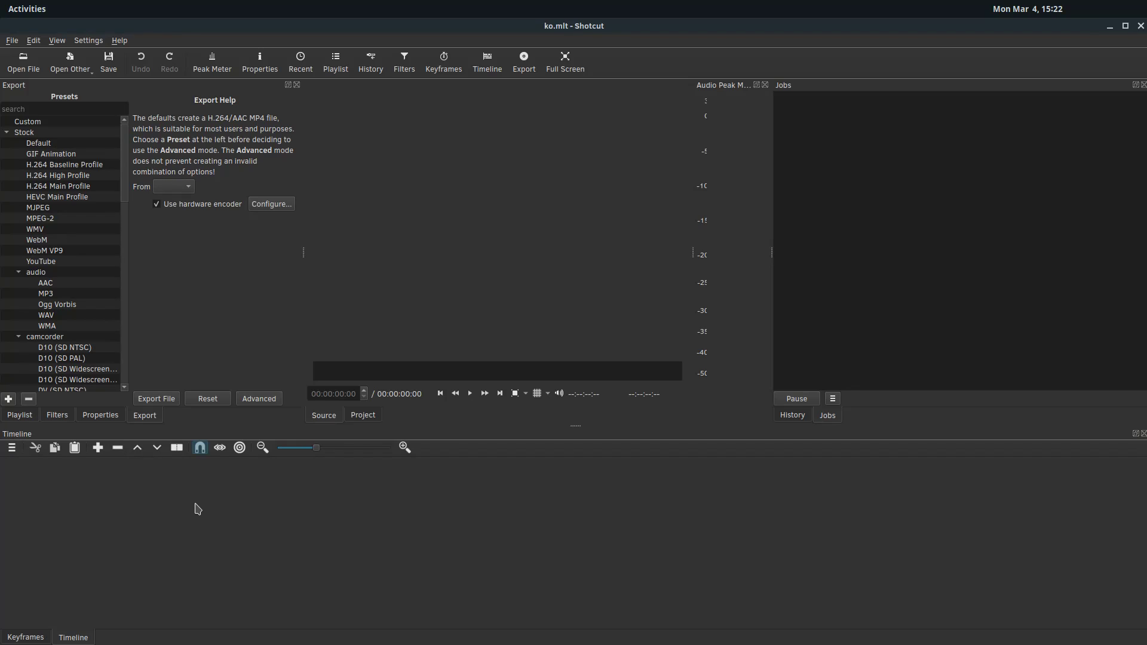
Load the Bach Concerto in D Minor mp3, preview it around 0:43 and 1:19, then return to its start.
click(23, 62)
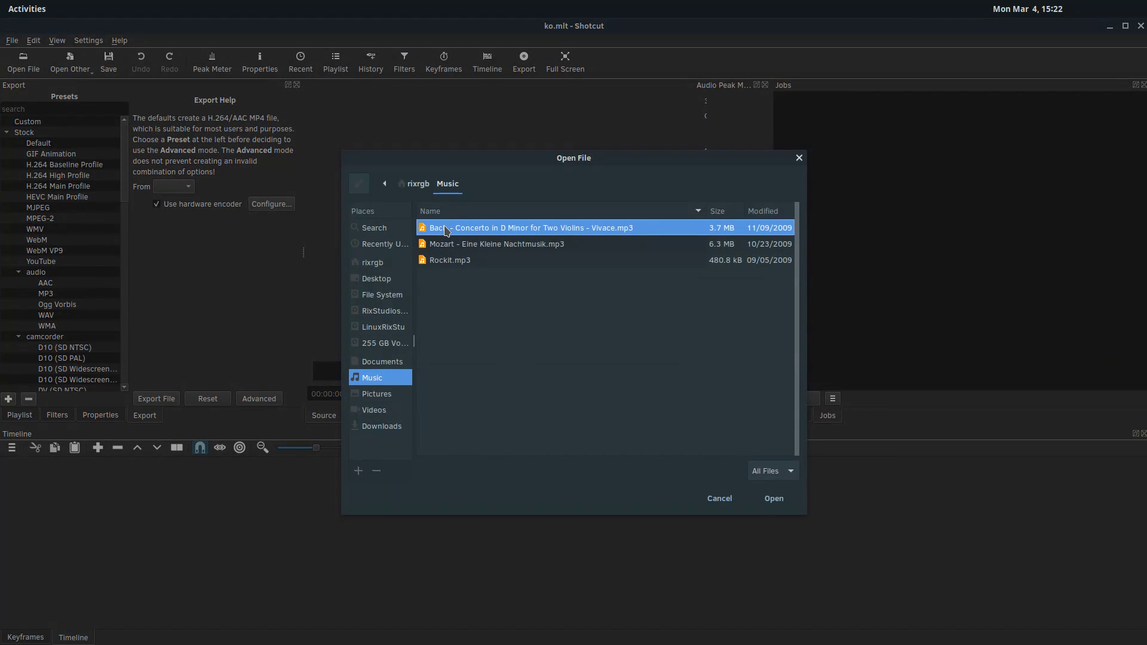
click(774, 498)
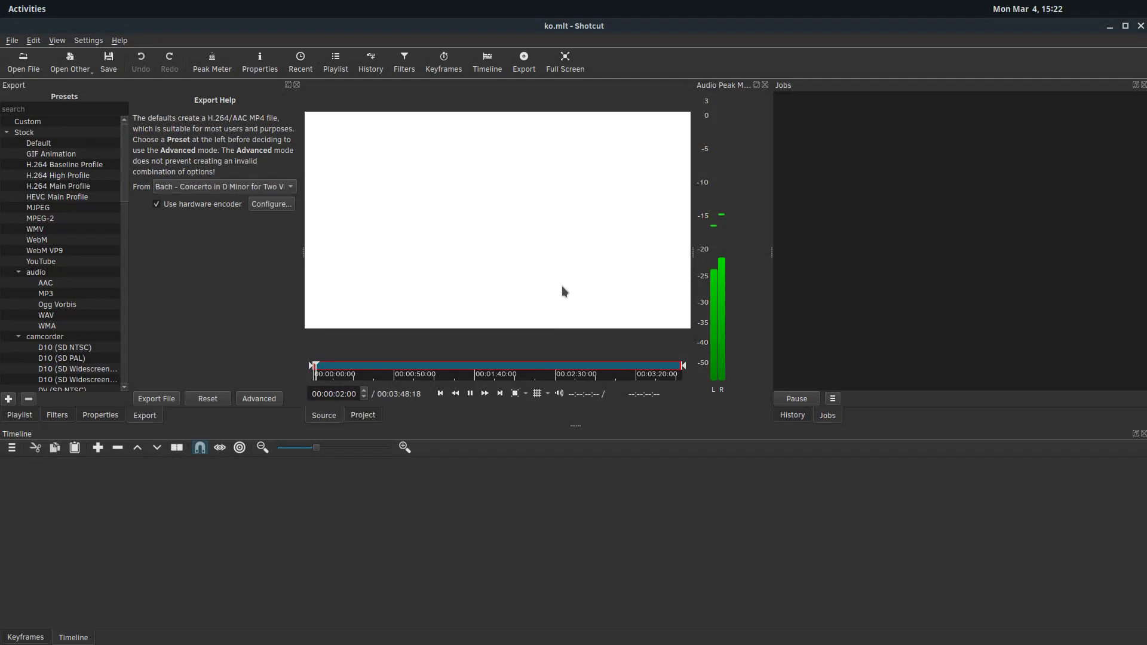
key(space)
click(384, 370)
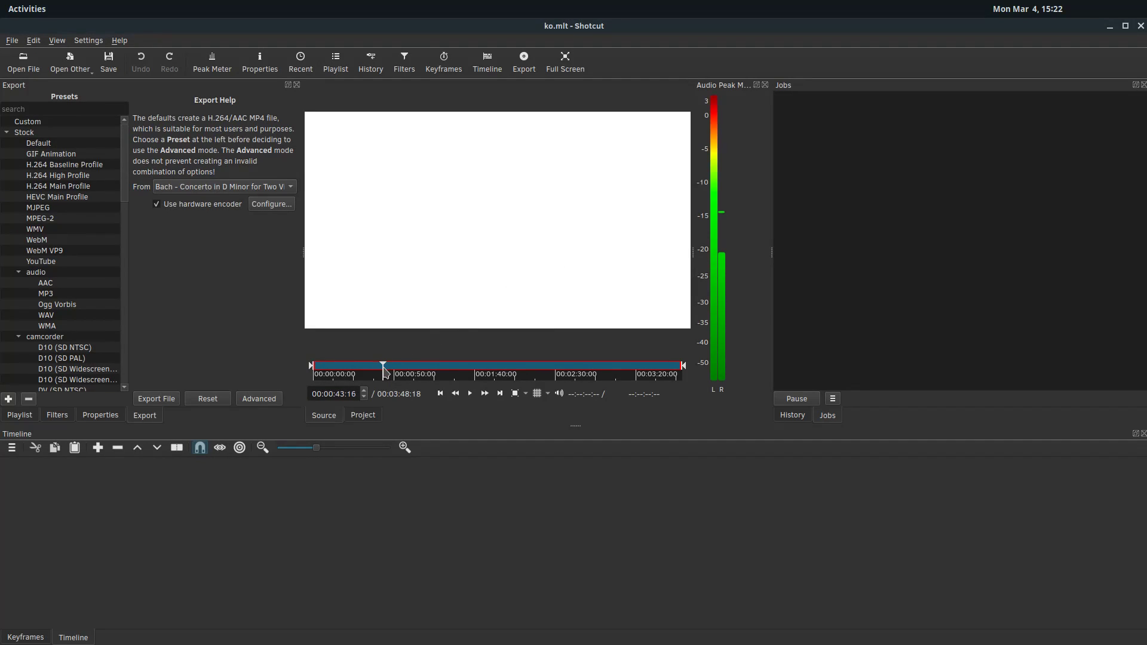
click(443, 372)
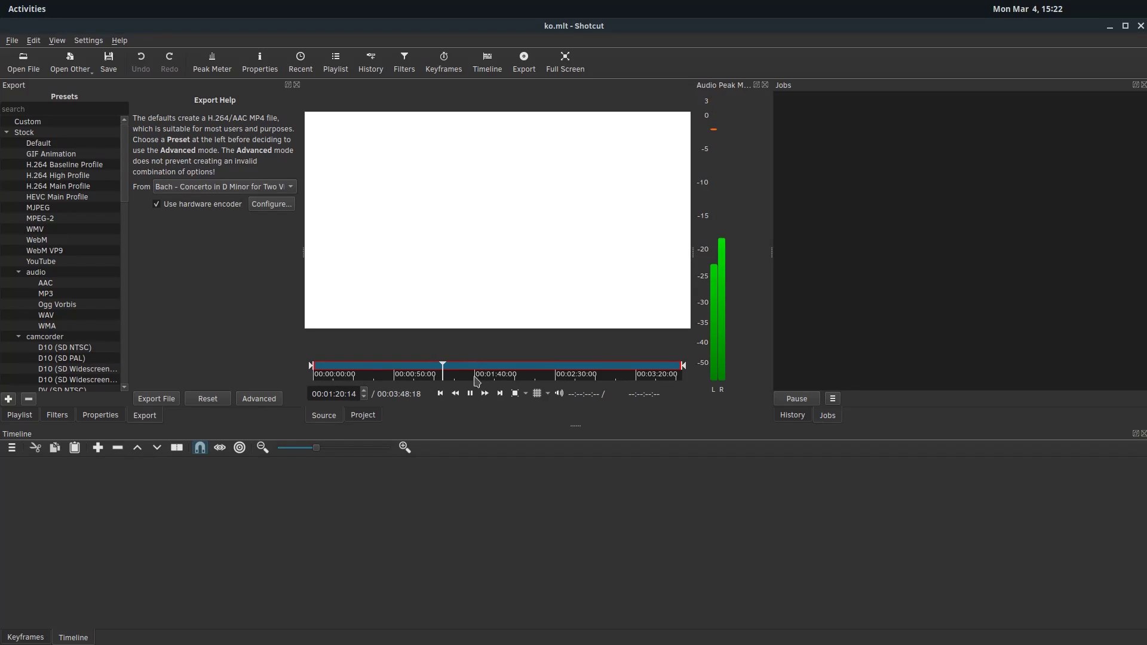
click(468, 396)
click(455, 394)
click(441, 393)
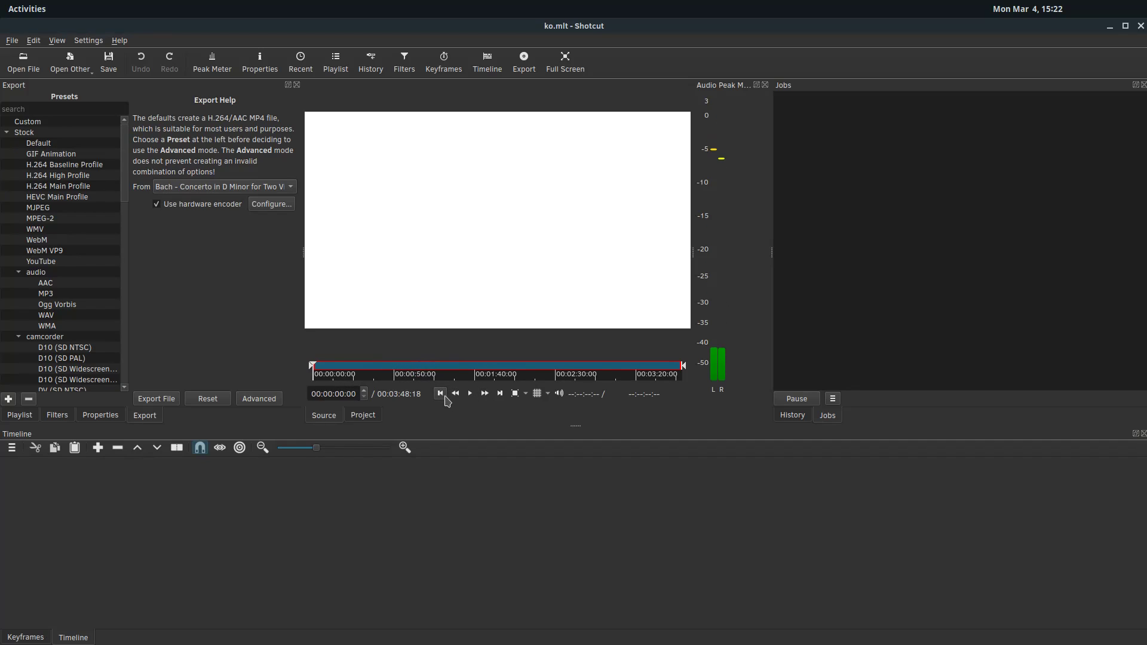
Place the Bach clip on V1, play from about 2:45, and switch the player to Project view.
drag(452, 229, 273, 547)
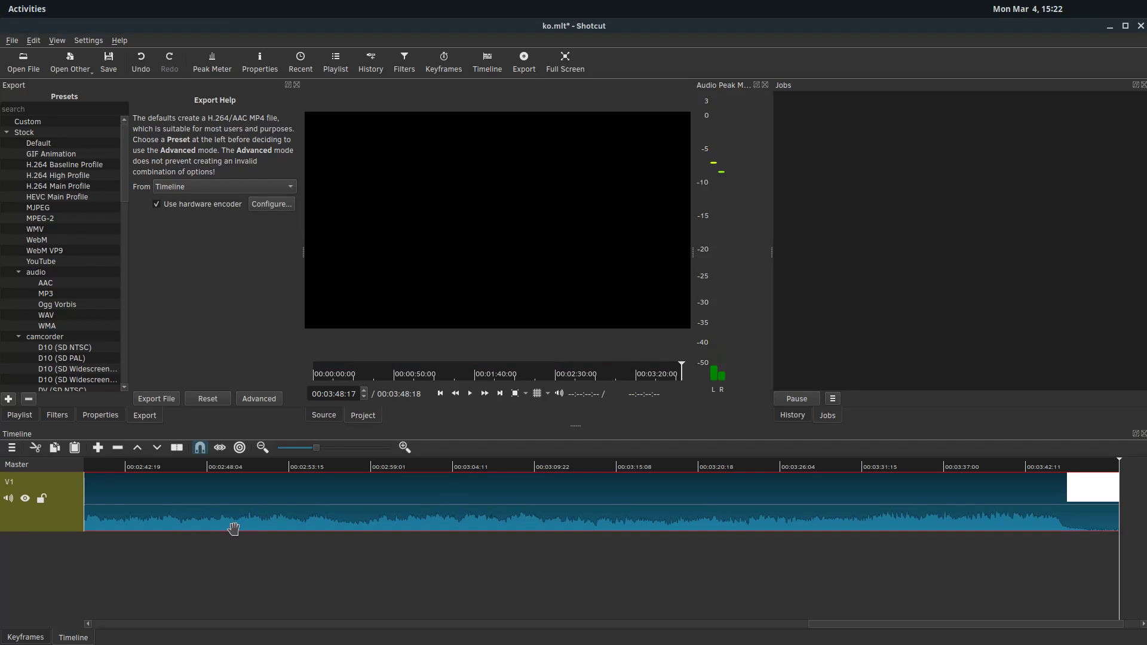
double_click(9, 481)
click(170, 468)
key(space)
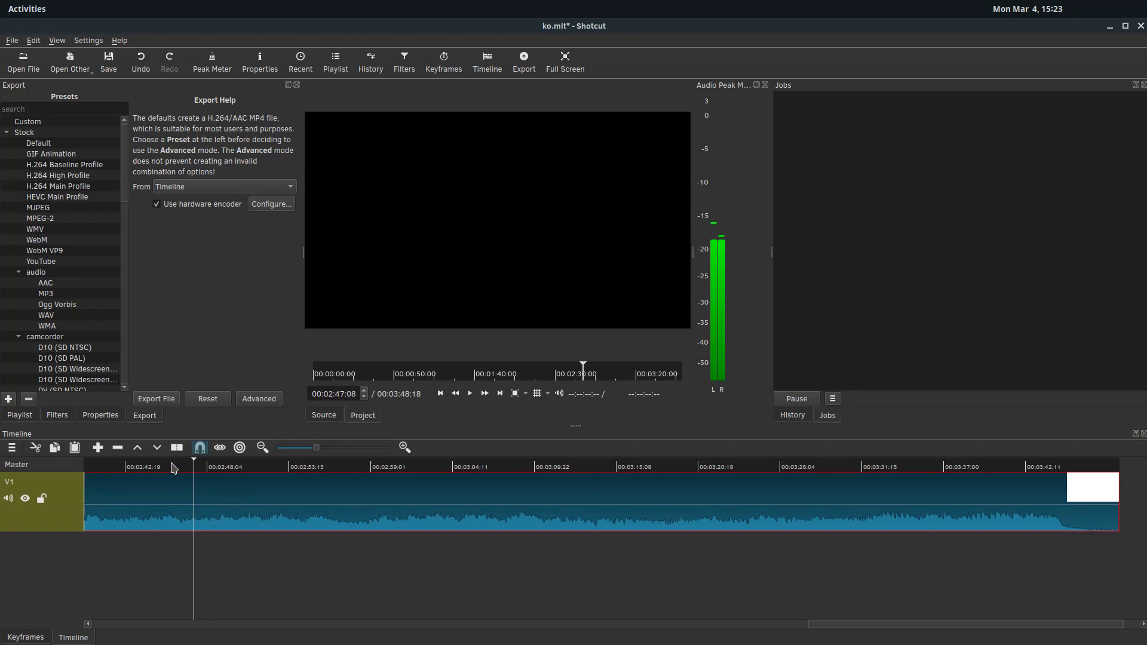
click(363, 416)
Show the Bach clip's Filters panel and zoom the timeline out to see the whole clip.
click(57, 416)
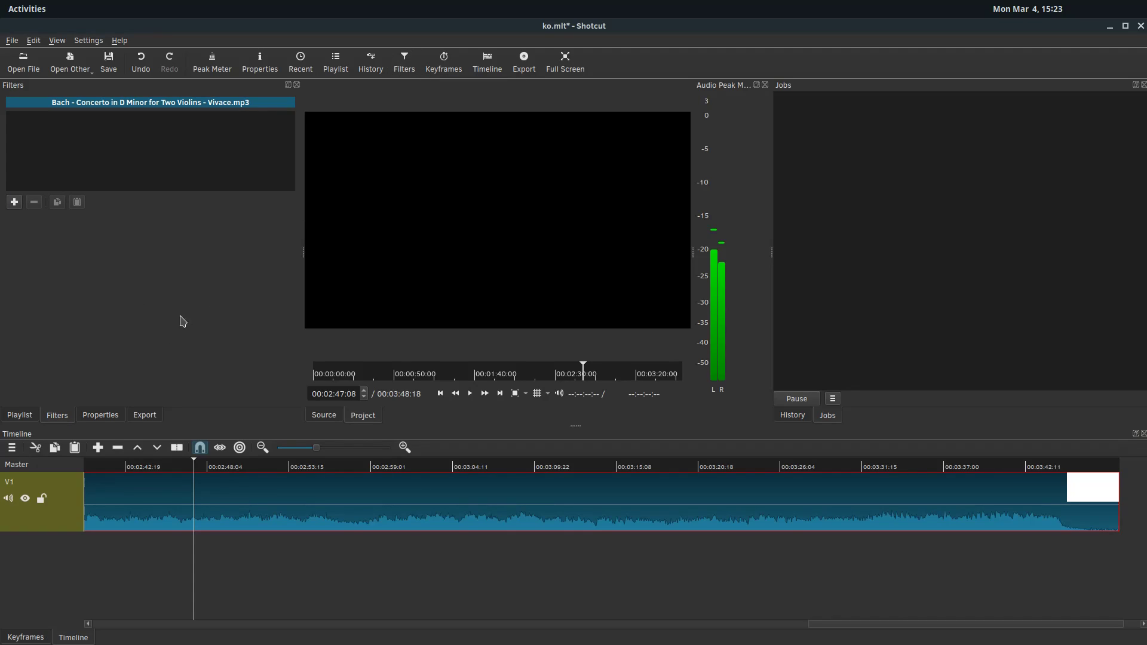
click(100, 415)
click(405, 62)
click(263, 448)
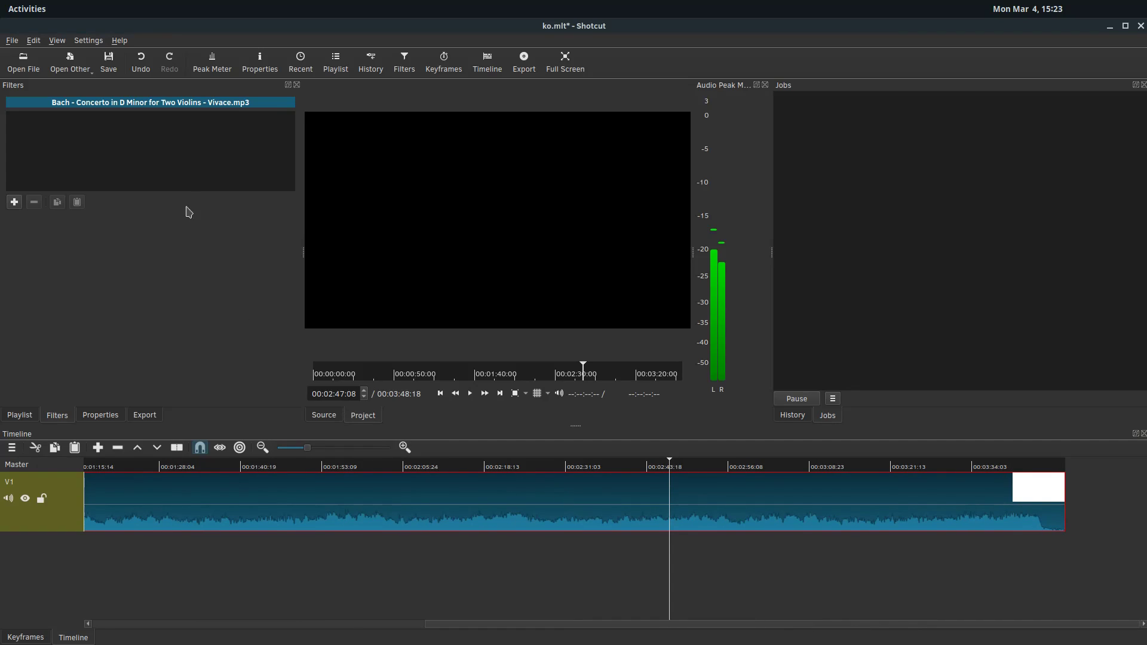
drag(727, 624, 286, 623)
drag(358, 627, 291, 598)
Open the filter chooser and switch it to the Audio category.
click(14, 207)
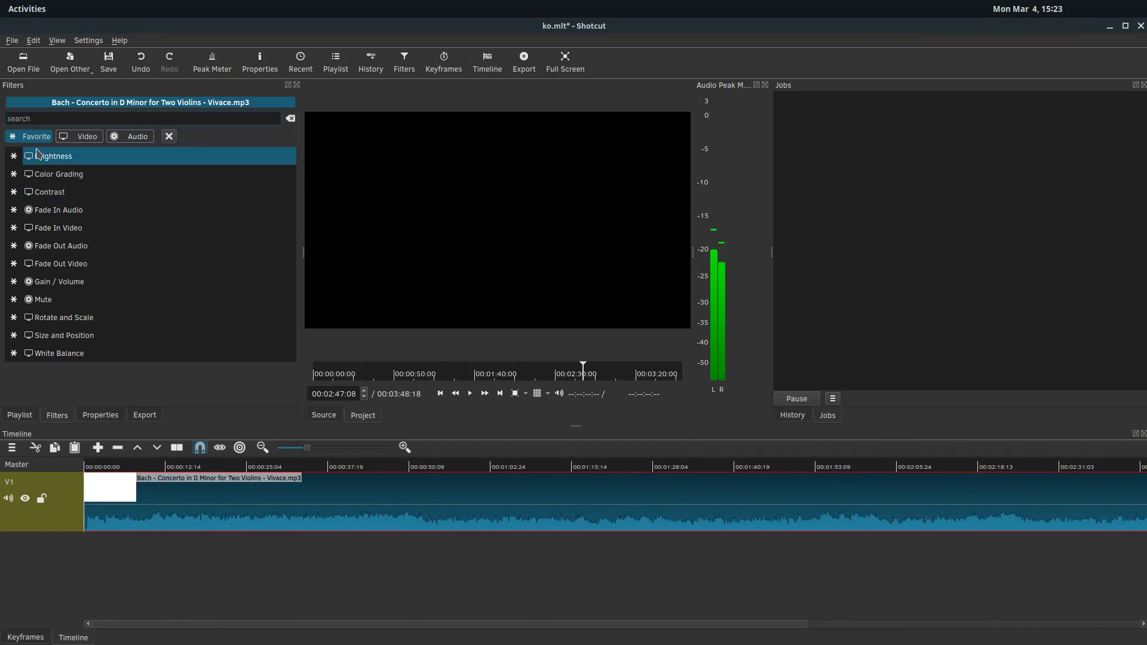
click(137, 142)
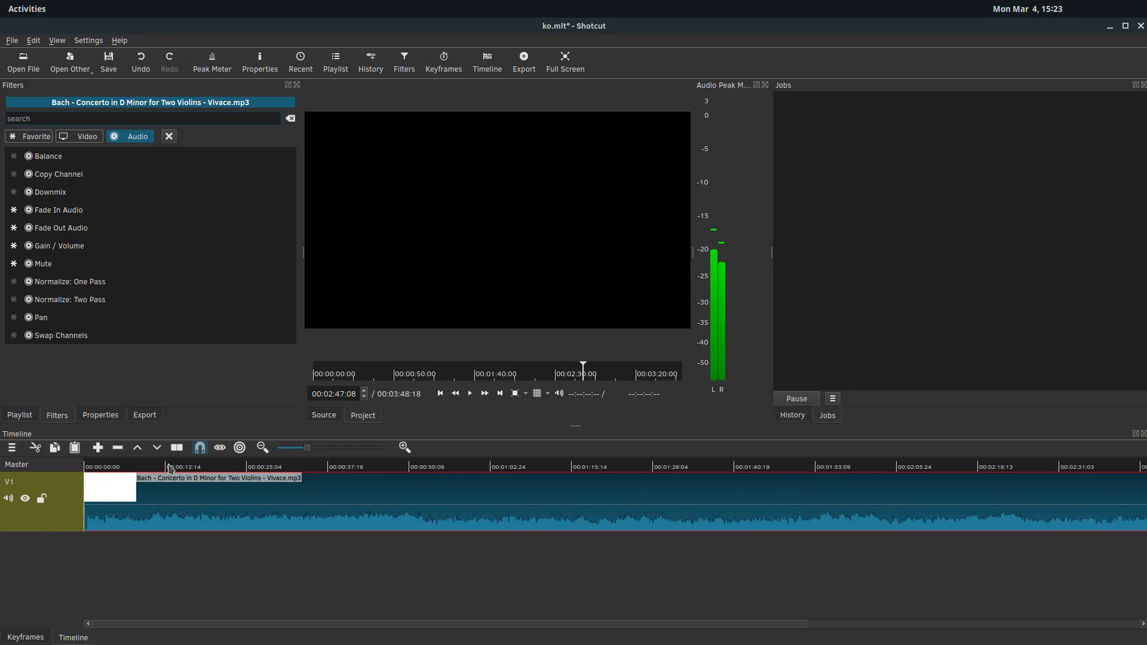
Add a Gain / Volume filter to the Bach clip, widen the peak meter, and start playback.
click(59, 253)
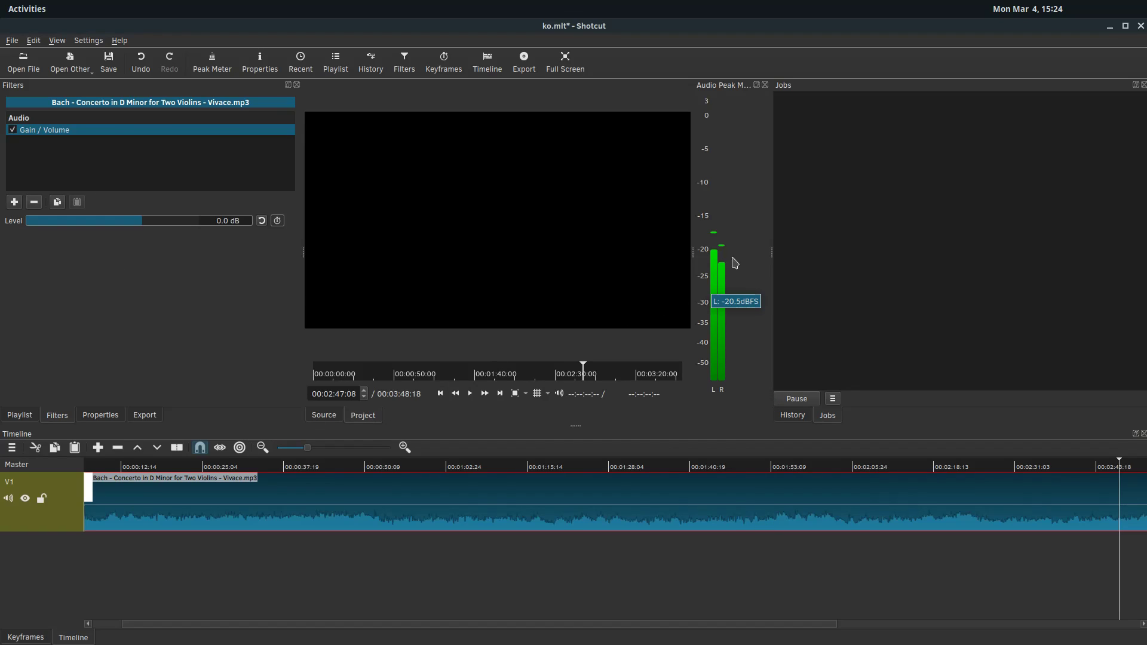
drag(770, 251, 848, 251)
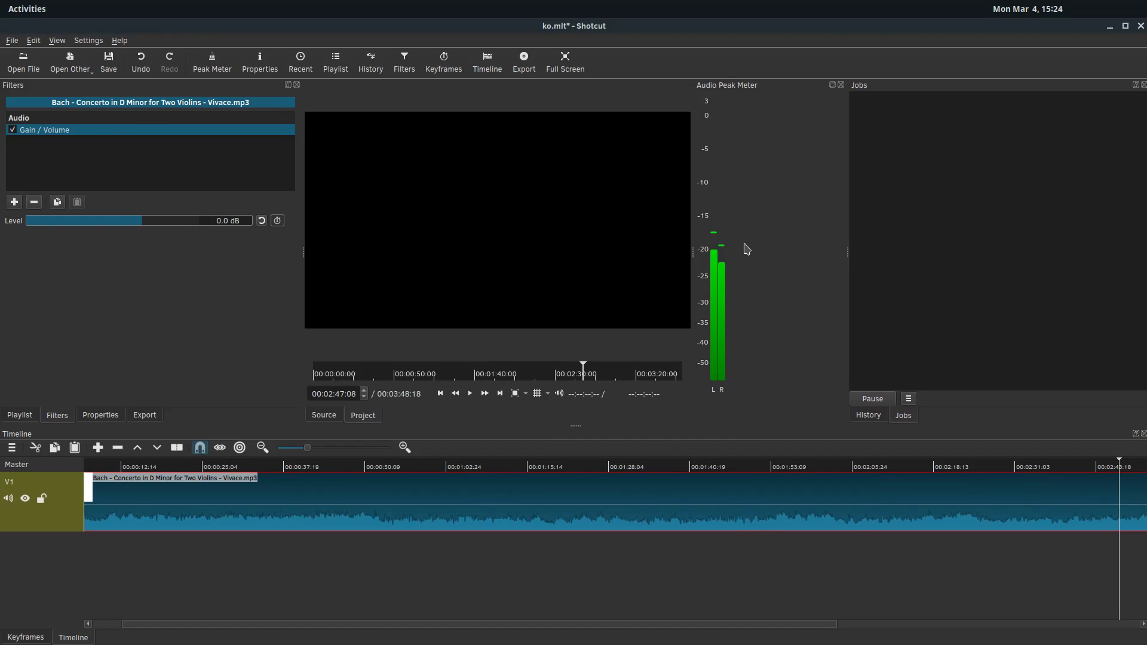
drag(691, 247, 764, 251)
key(space)
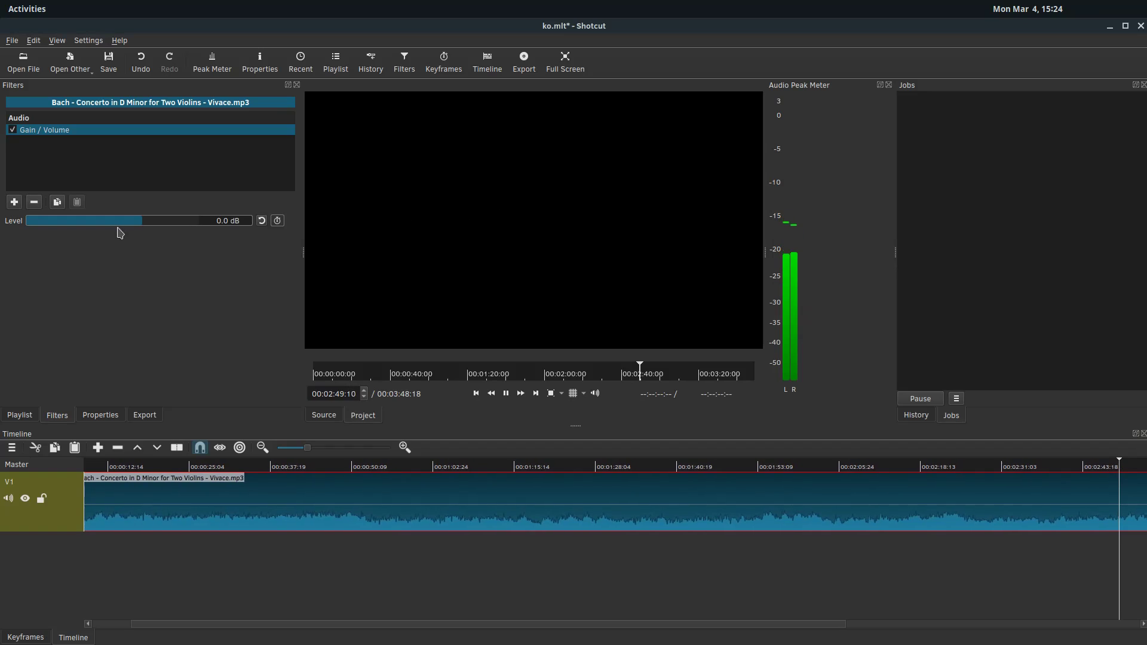
Adjust the Gain / Volume level while listening, settling on -8.6 dB.
drag(134, 221, 57, 226)
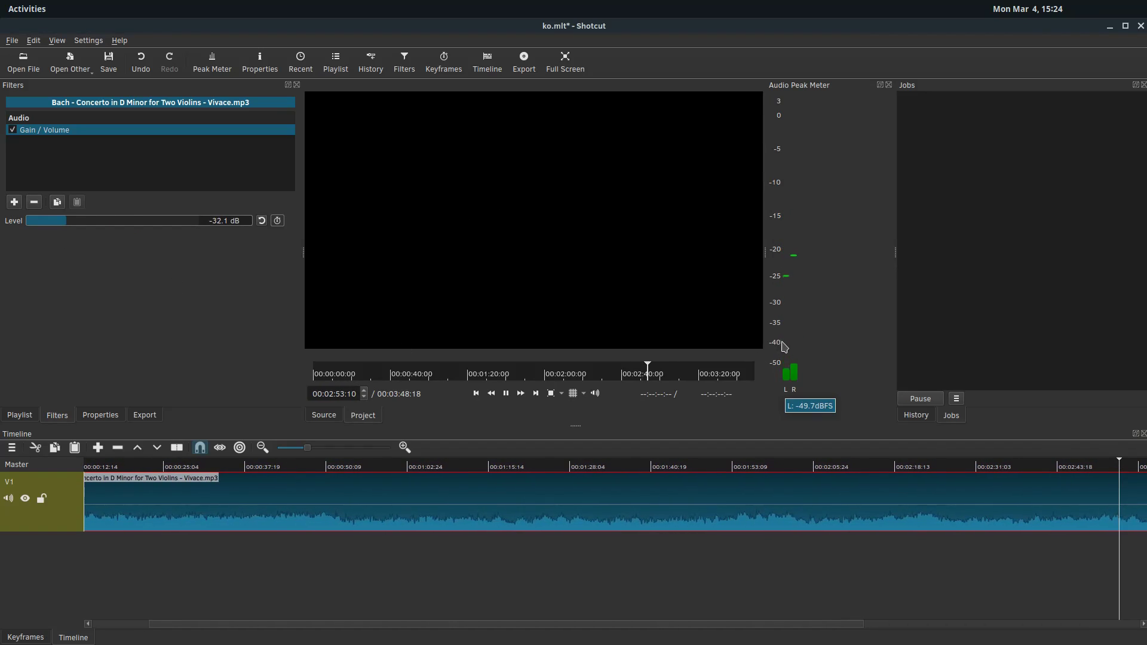
mouse_move(788, 361)
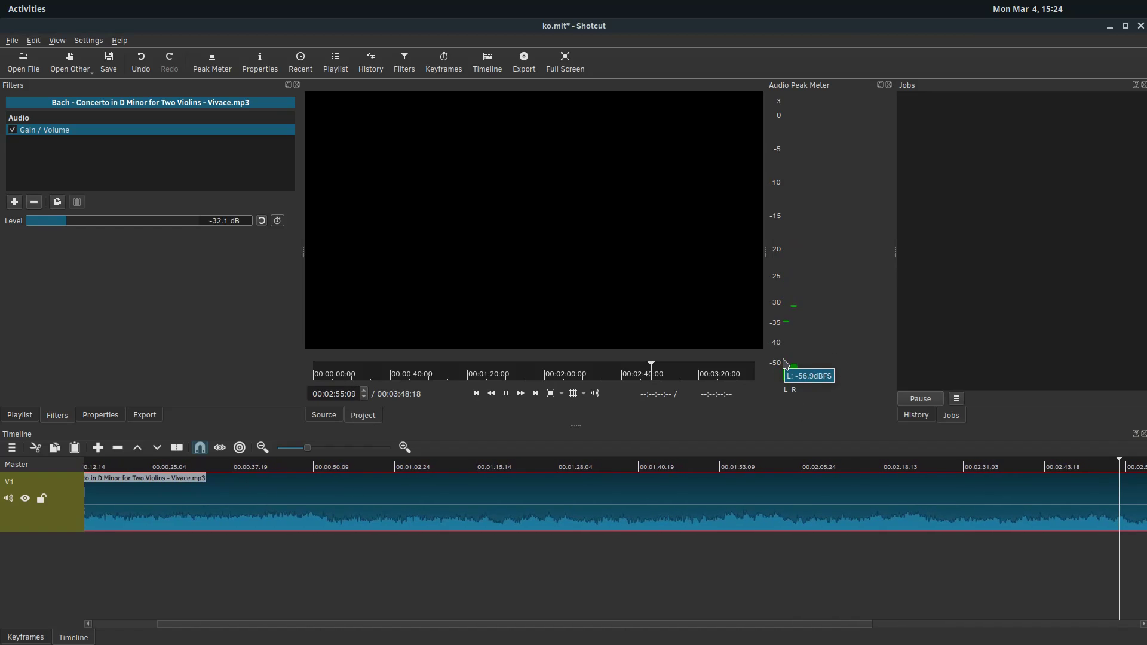
drag(109, 226, 173, 226)
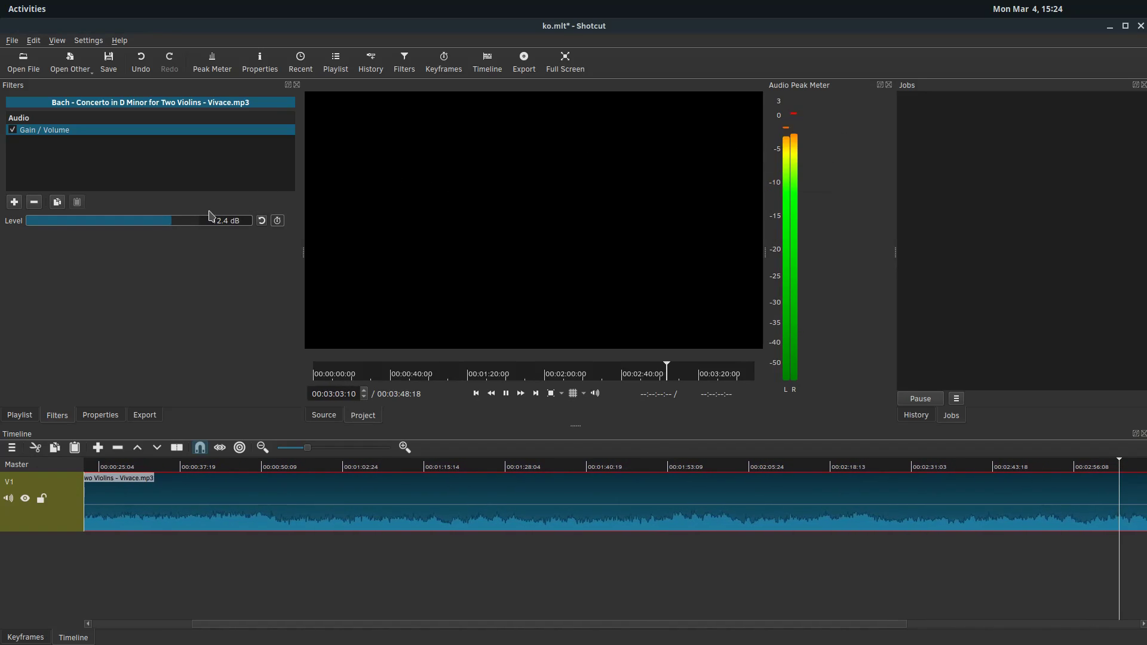
click(186, 222)
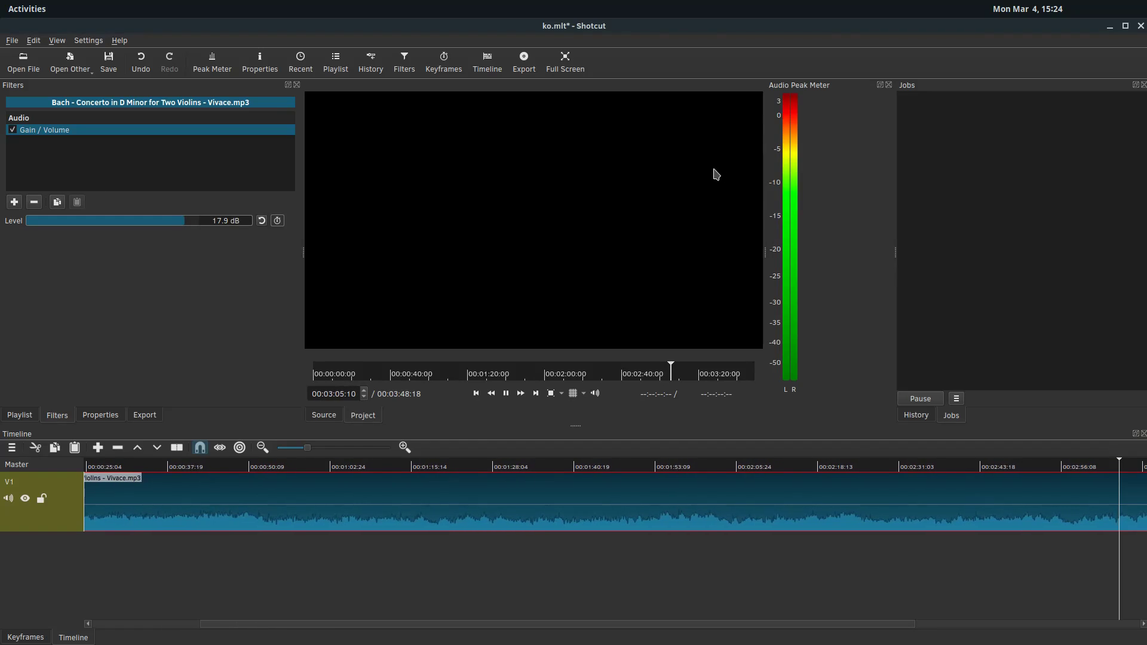
drag(169, 223, 123, 223)
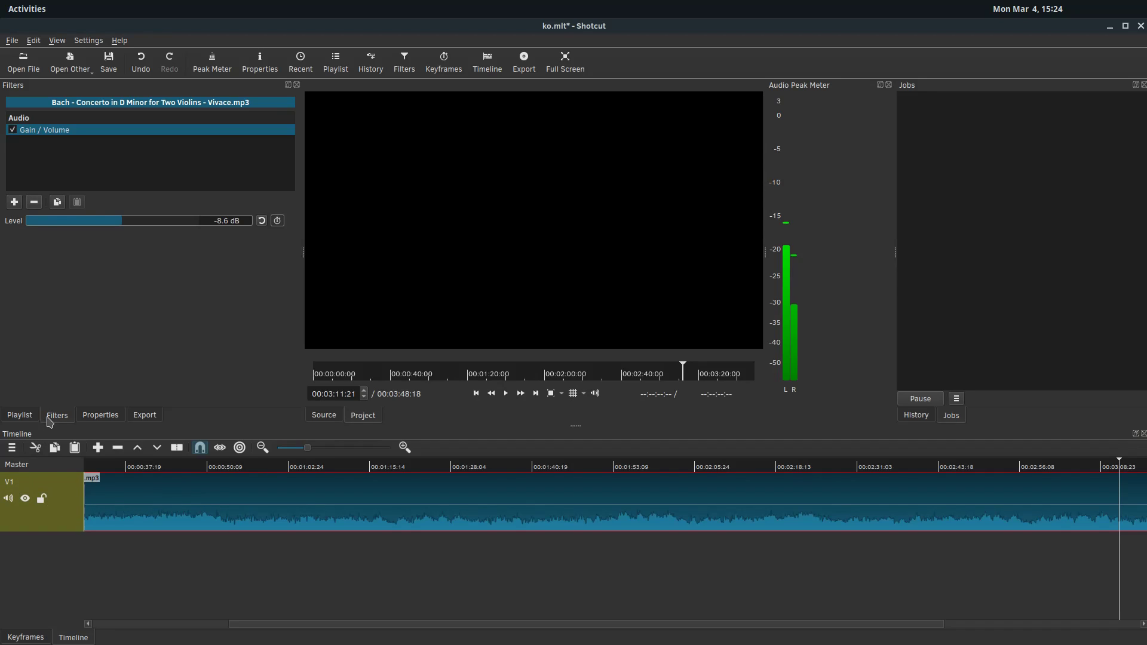
Load MVI_0830.MOV from LinuxRixStu > ShotCutTut into the source player and pause it.
click(35, 57)
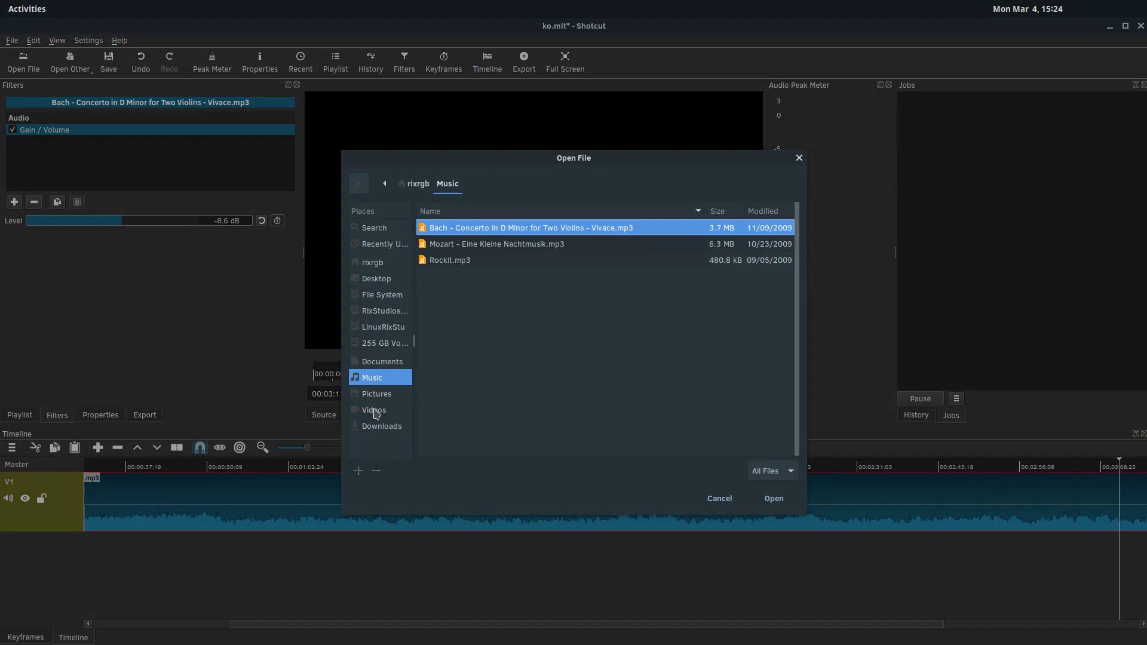
click(382, 328)
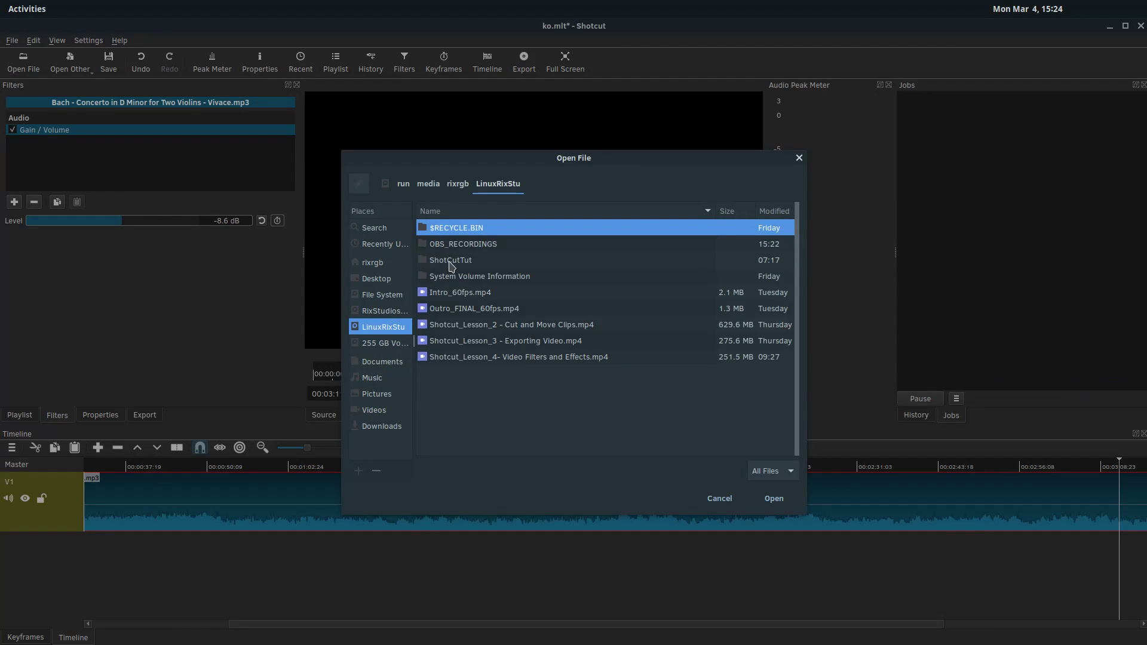
double_click(451, 261)
click(457, 277)
click(443, 233)
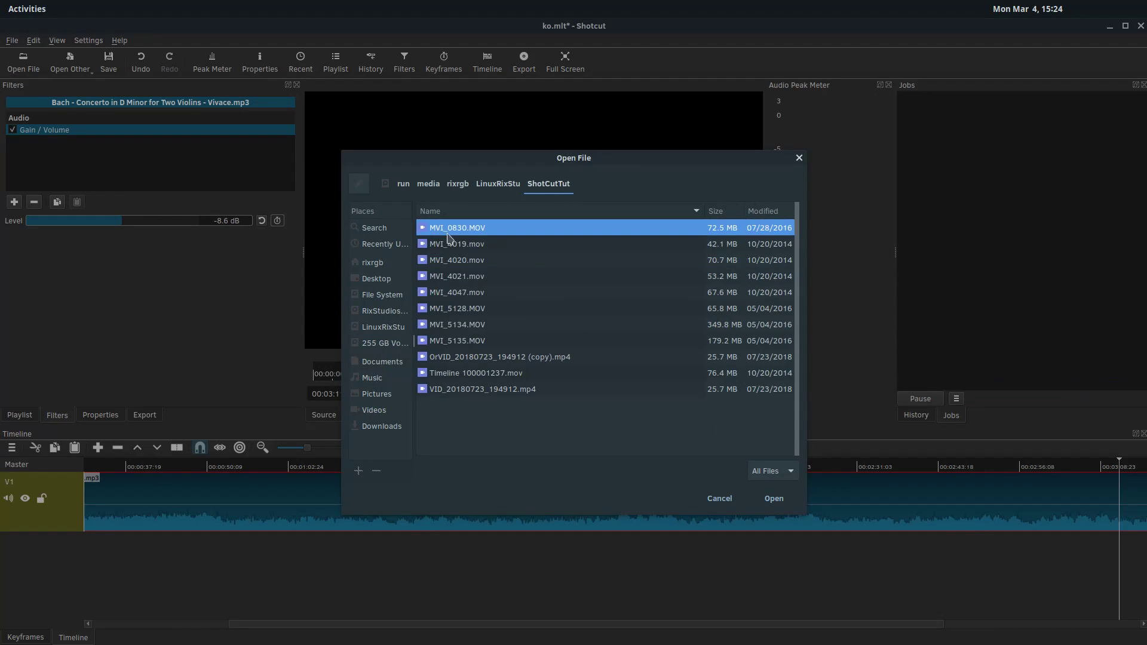
click(773, 500)
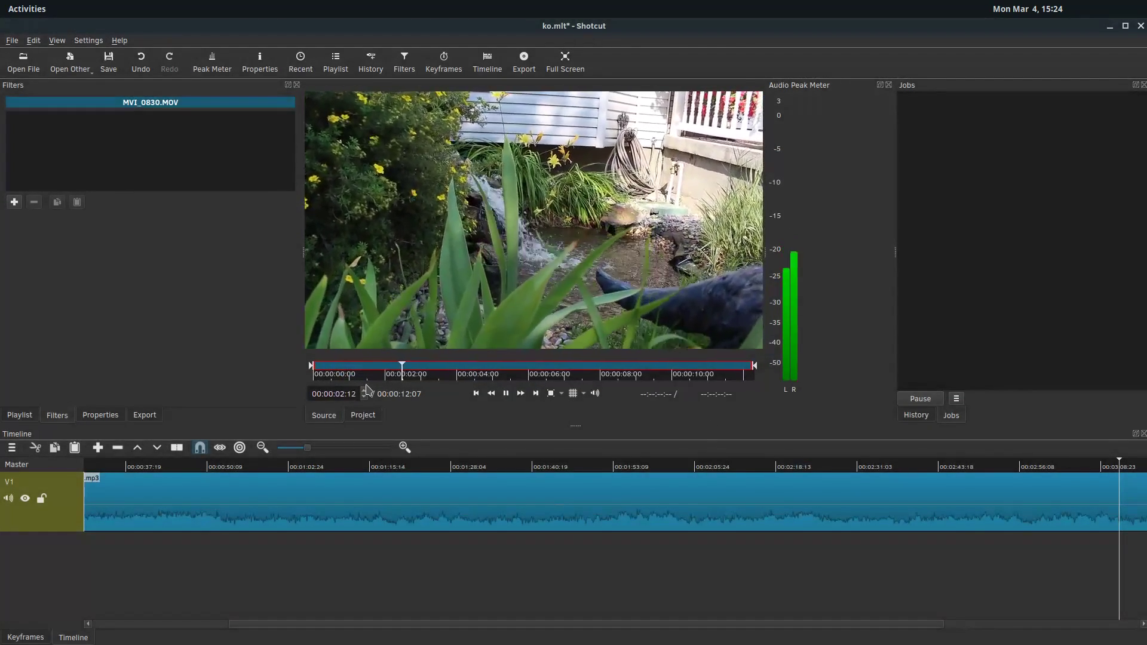
key(space)
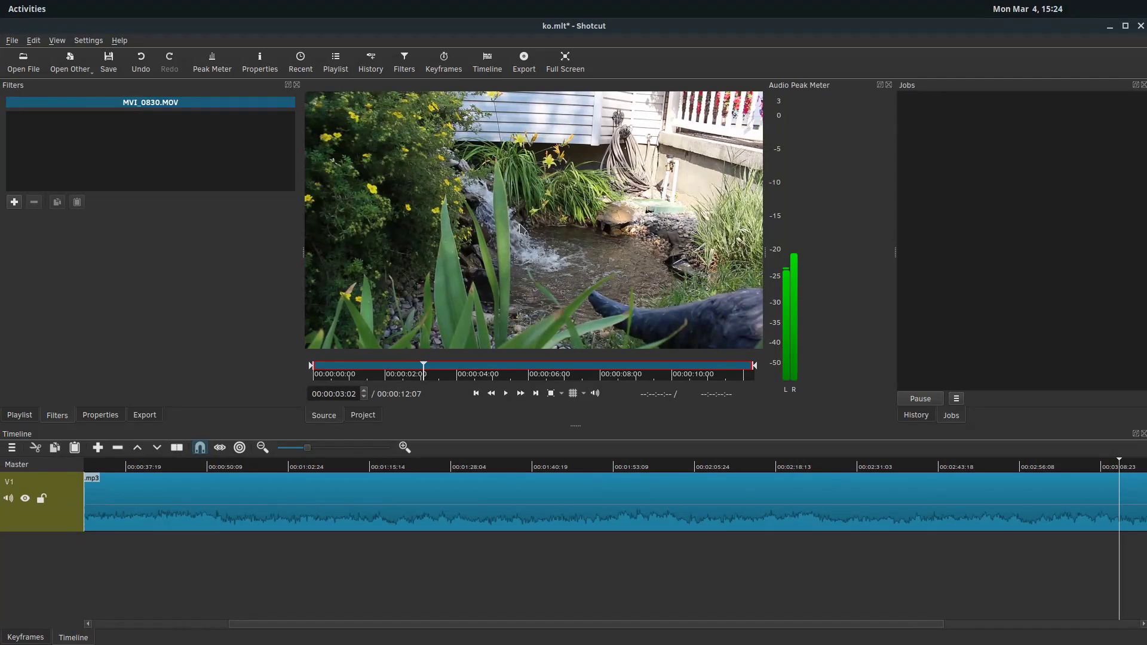
Insert the source video clip at the start of V1, ahead of the Bach music.
drag(519, 231, 419, 201)
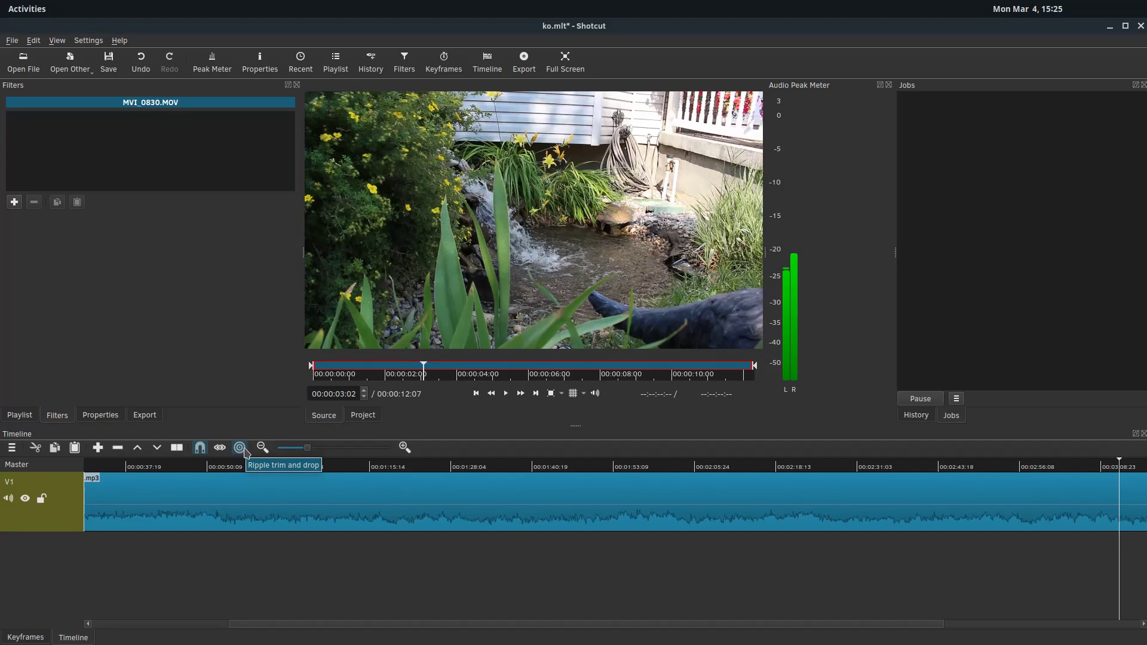
drag(482, 194, 359, 284)
drag(758, 625, 539, 619)
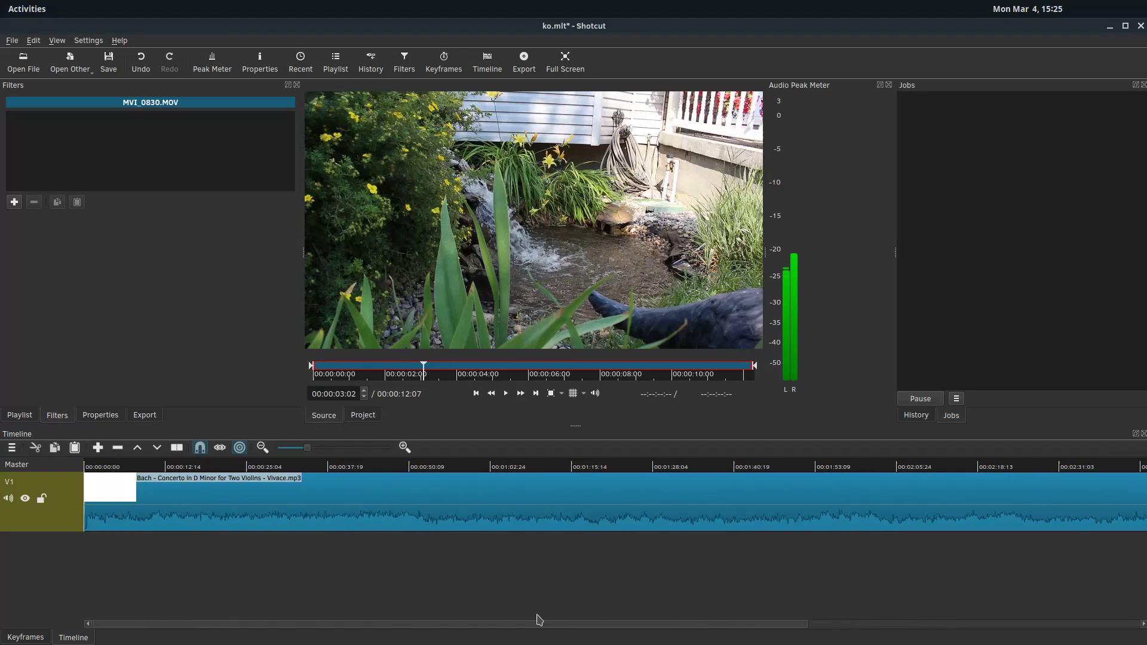
Select the Bach clip to show its -8.6 dB Gain / Volume filter and briefly preview.
click(108, 476)
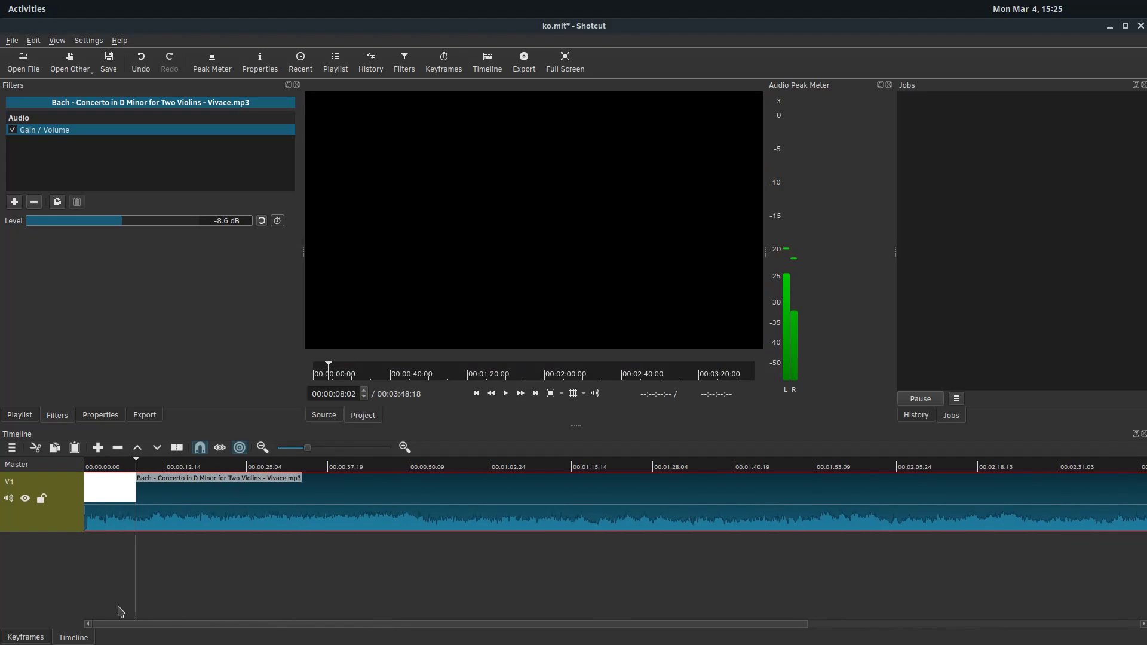
scroll(107, 607, left, 1)
drag(136, 468, 72, 467)
click(507, 394)
click(506, 395)
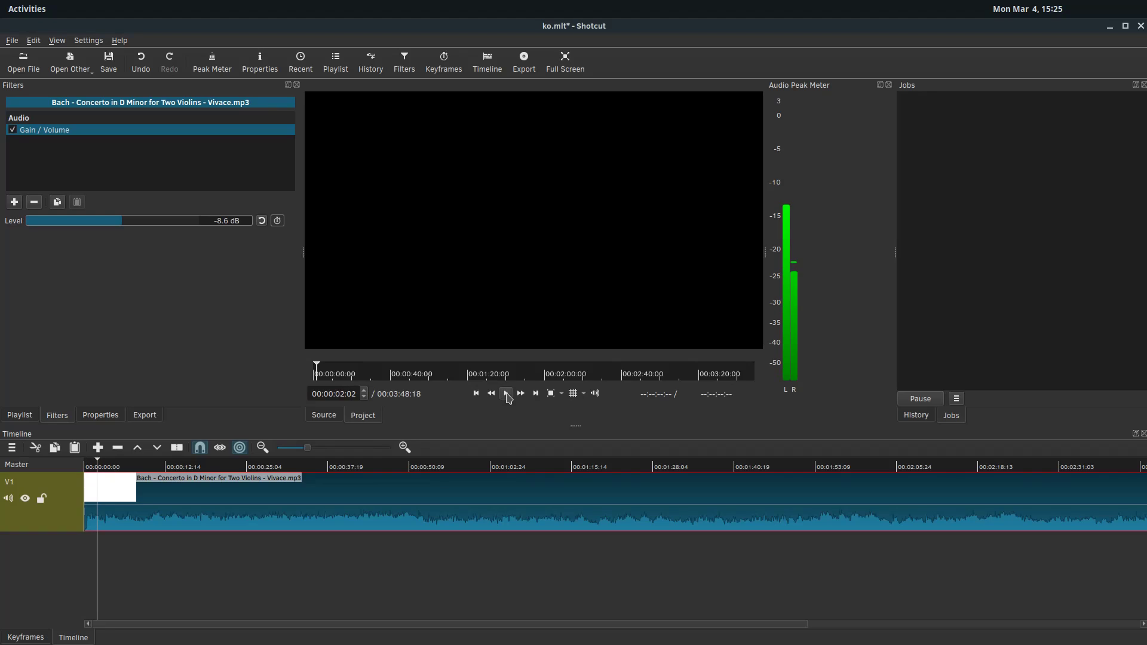
From the Playlist panel, open MVI_0830.MOV and place it near the start of V1.
click(19, 416)
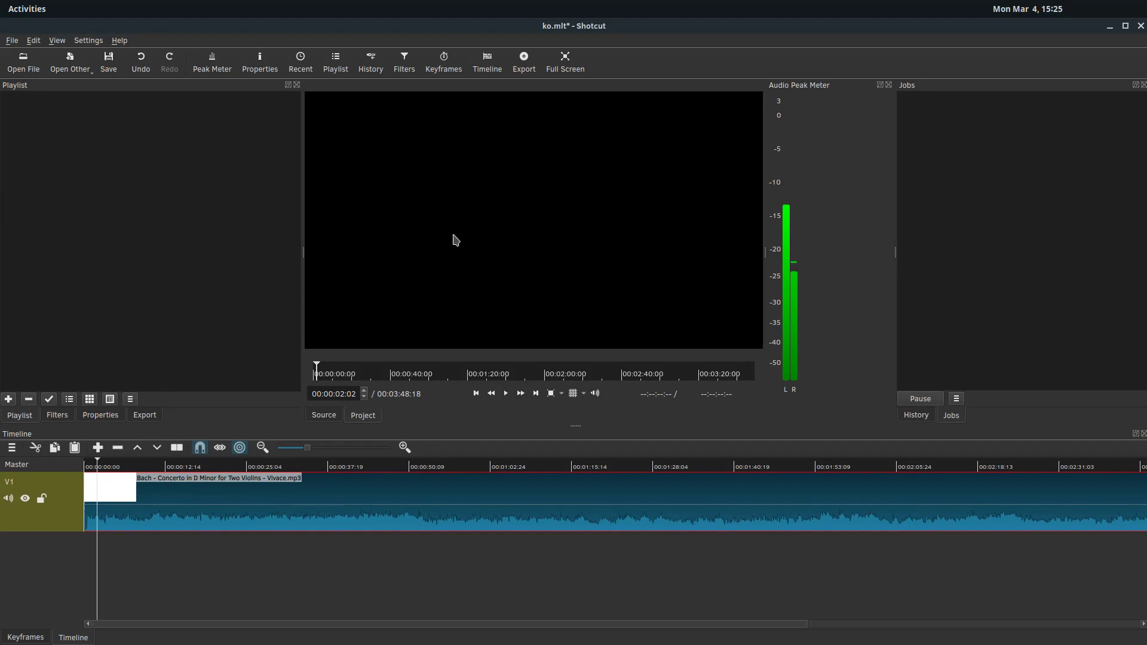
click(23, 60)
click(774, 498)
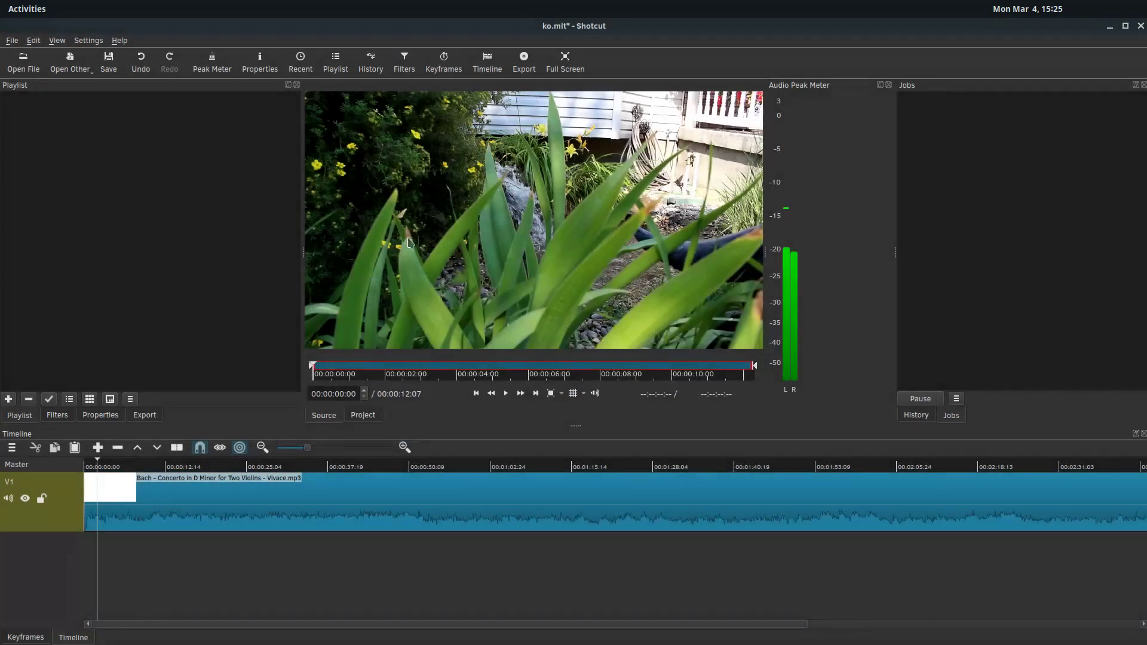
drag(358, 287, 78, 468)
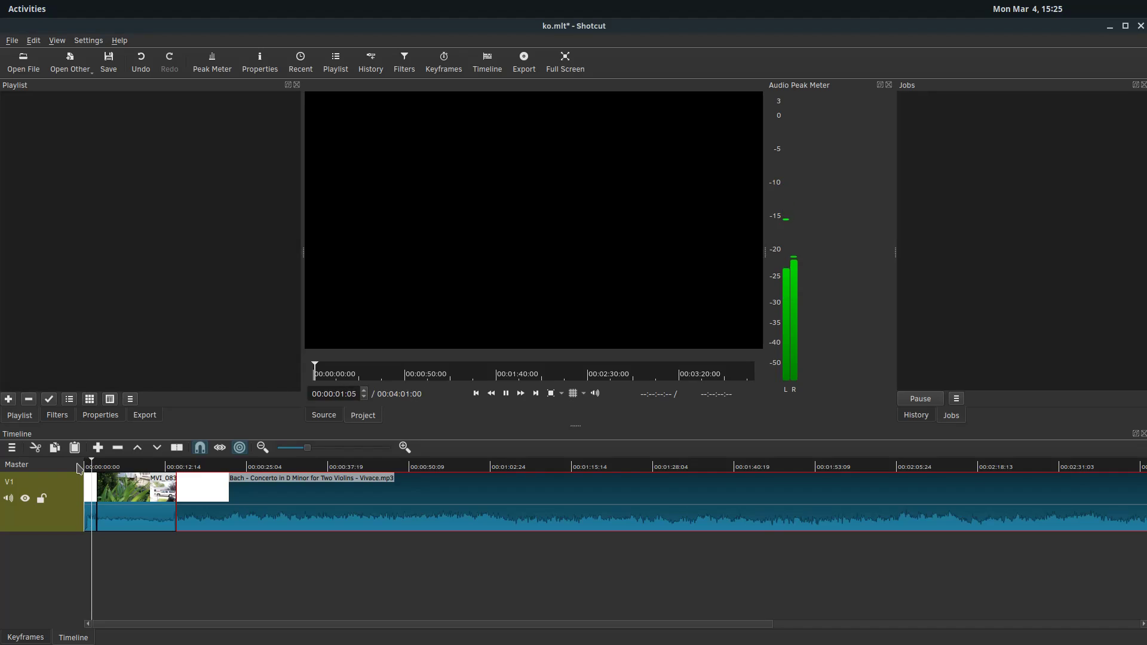
Play the timeline from about 13 seconds, then select the waterfall clip.
click(174, 468)
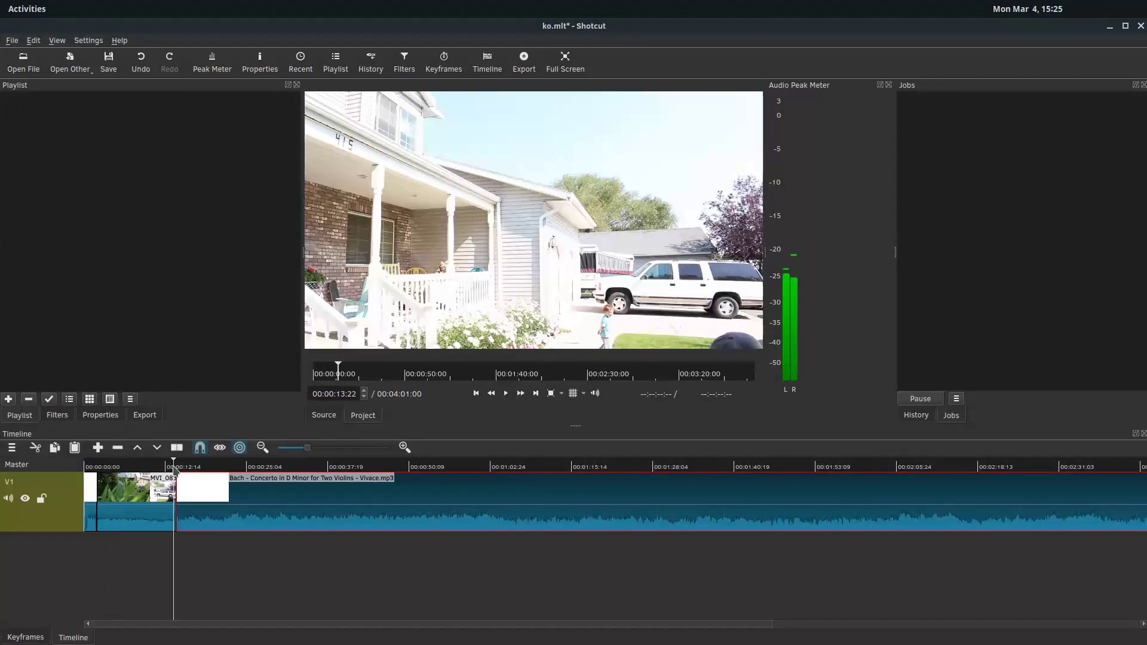
key(space)
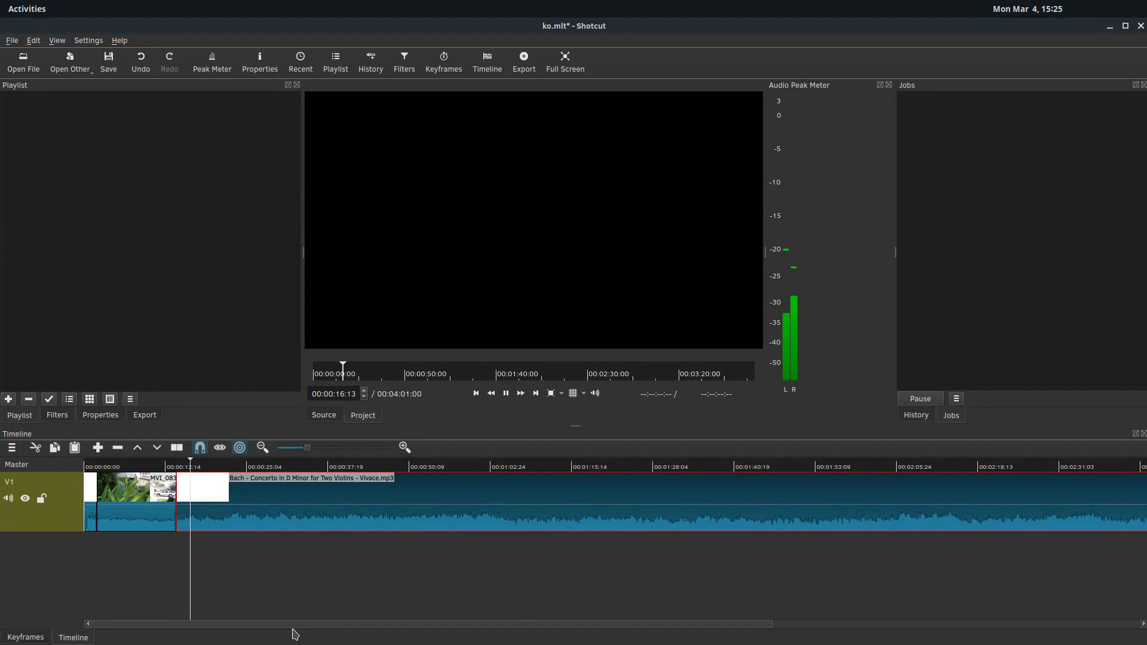
key(space)
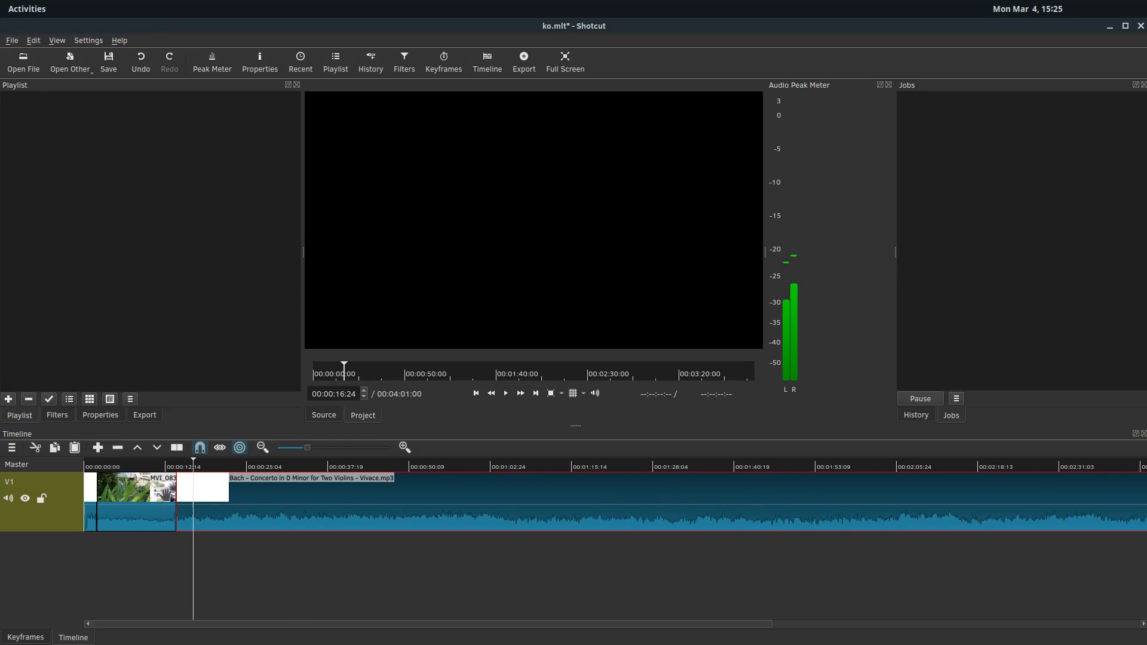
click(155, 477)
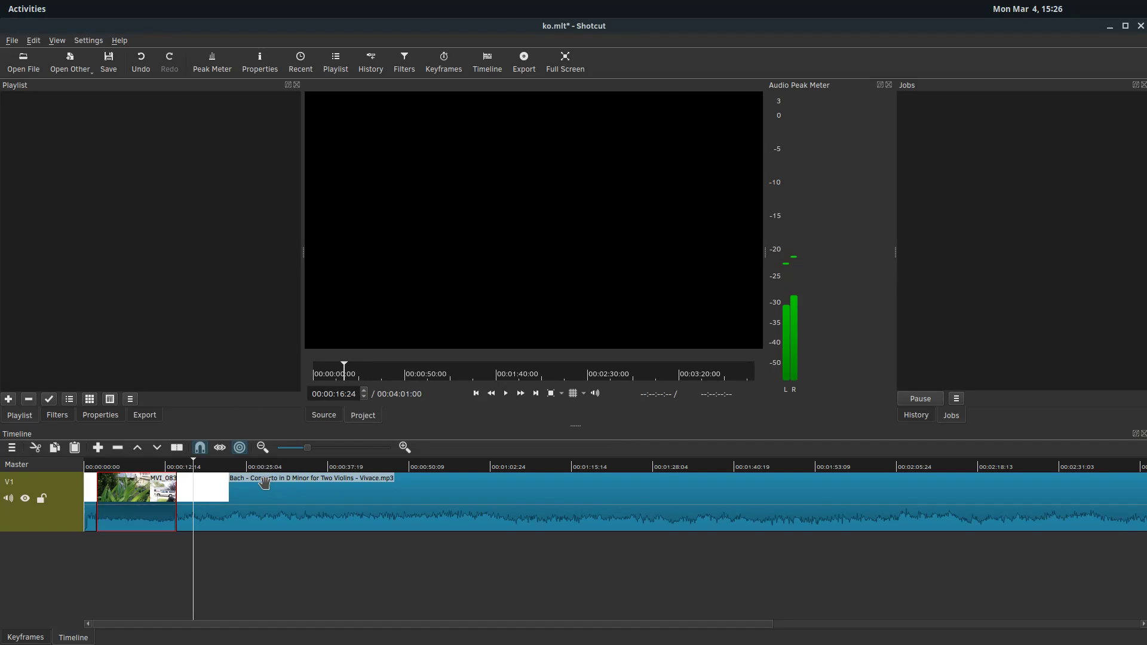
Add a new A1 audio track and move the playhead to 00:00:06:19.
click(12, 449)
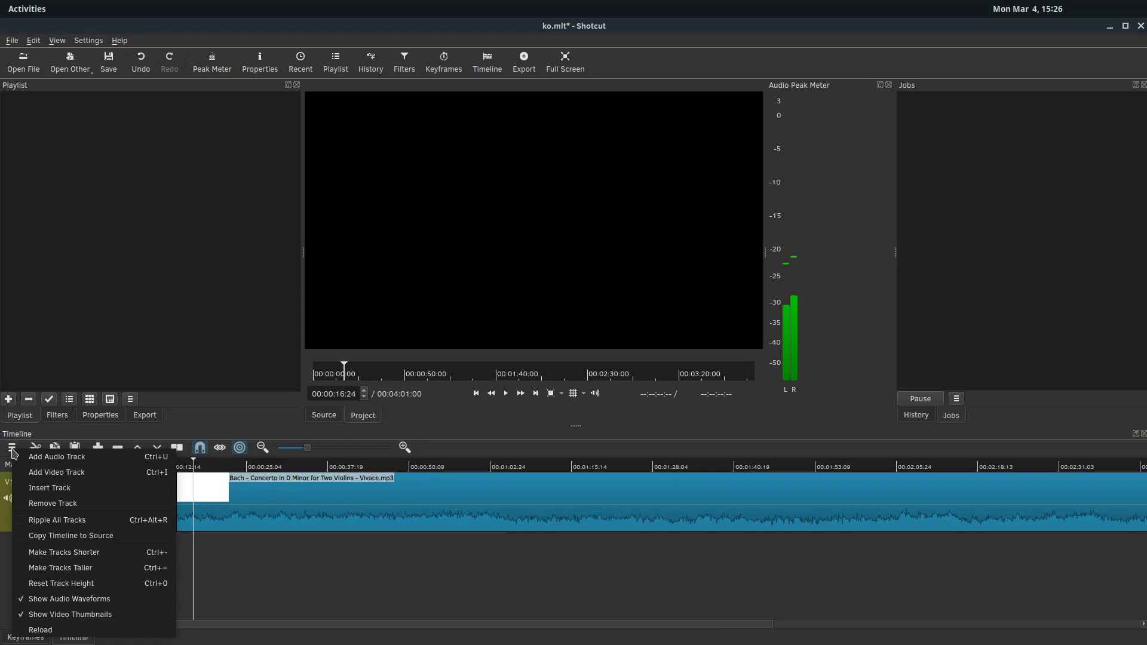
click(45, 458)
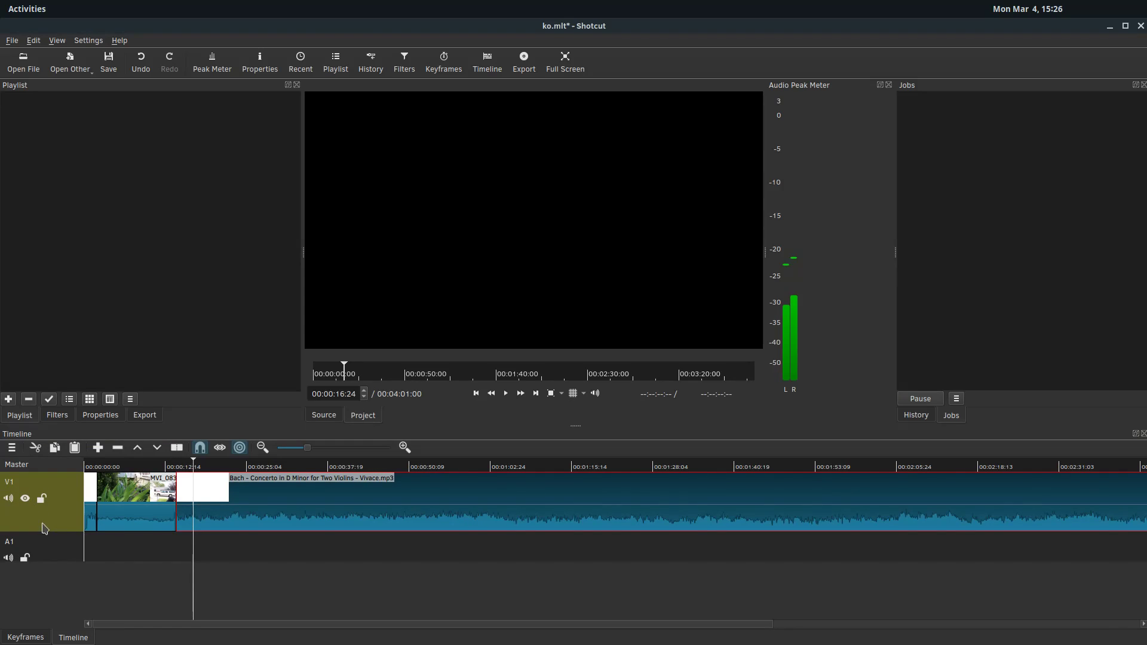
click(127, 476)
Toggle V1's hide, mute and lock buttons on and back off.
click(27, 502)
click(26, 502)
click(9, 498)
click(9, 498)
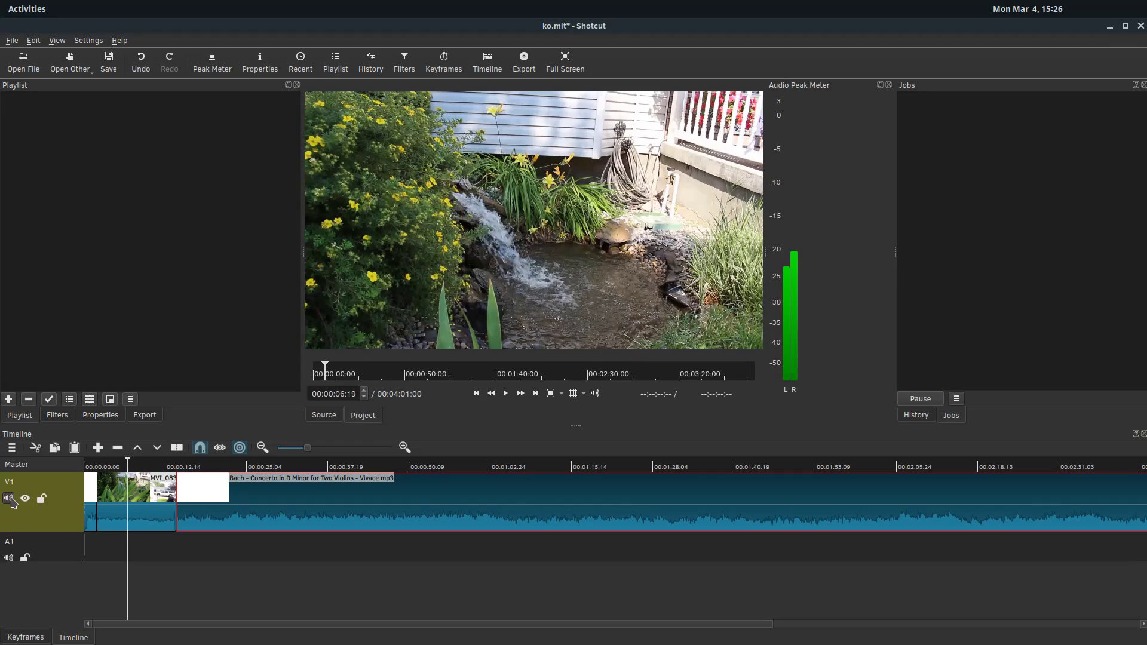
click(41, 500)
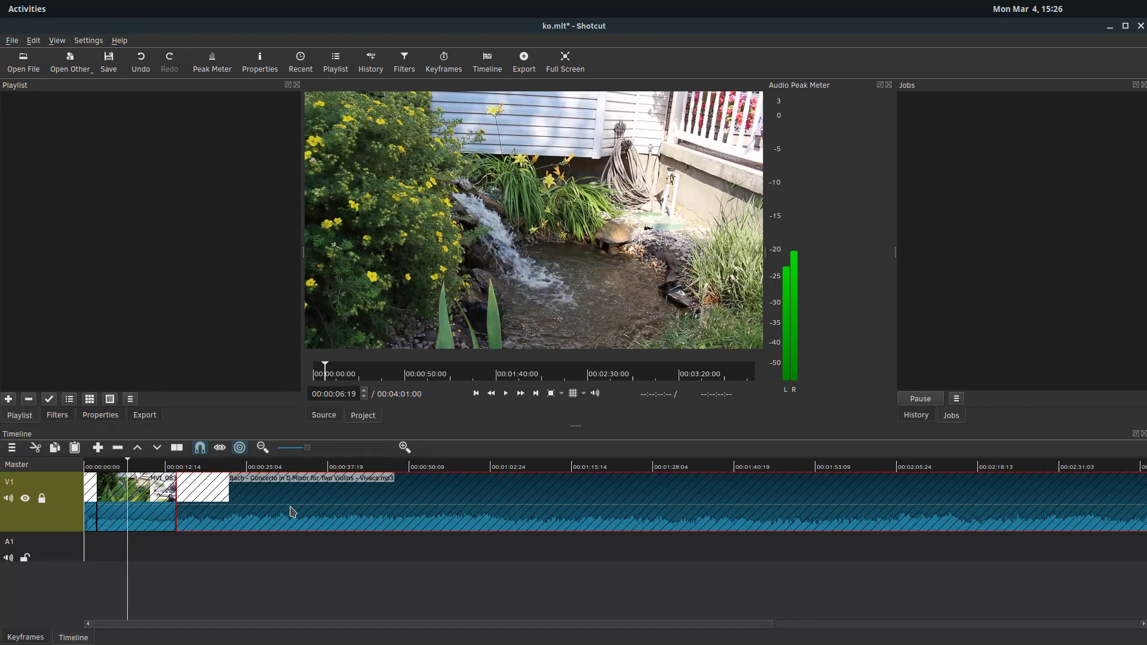
click(41, 499)
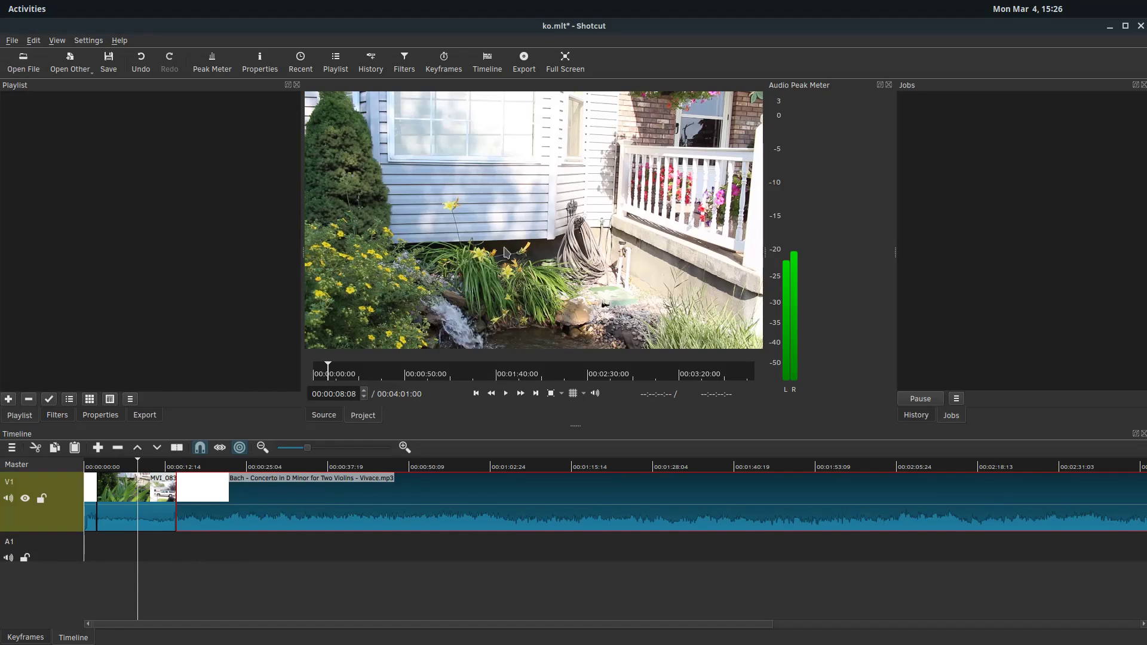
Open the Bach concerto MP3 from the Music folder into the source player.
click(49, 419)
click(21, 418)
click(23, 61)
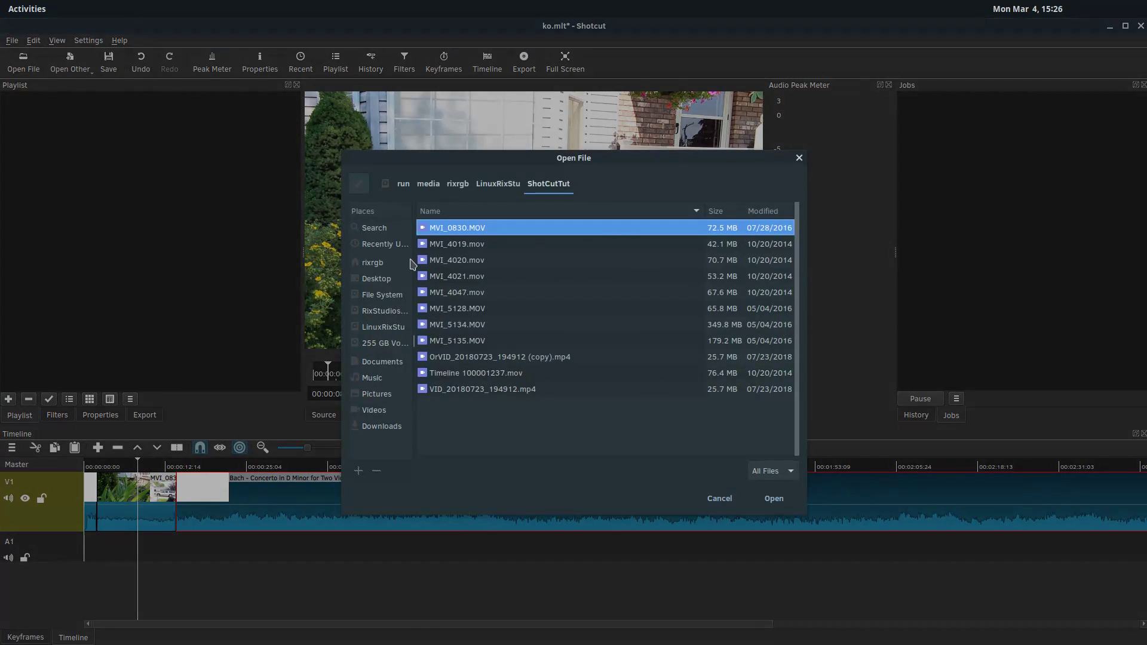
click(374, 392)
click(374, 380)
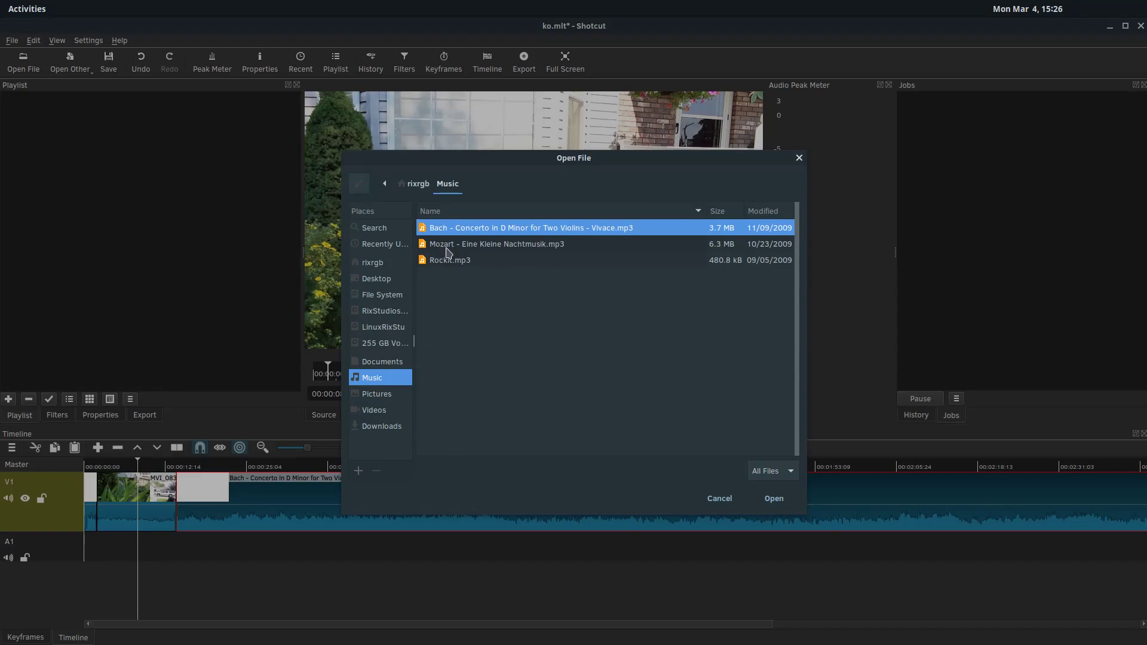
click(774, 499)
Add the Bach music to the playlist as item #1 and place it at the start of A1.
drag(526, 194, 185, 213)
click(506, 395)
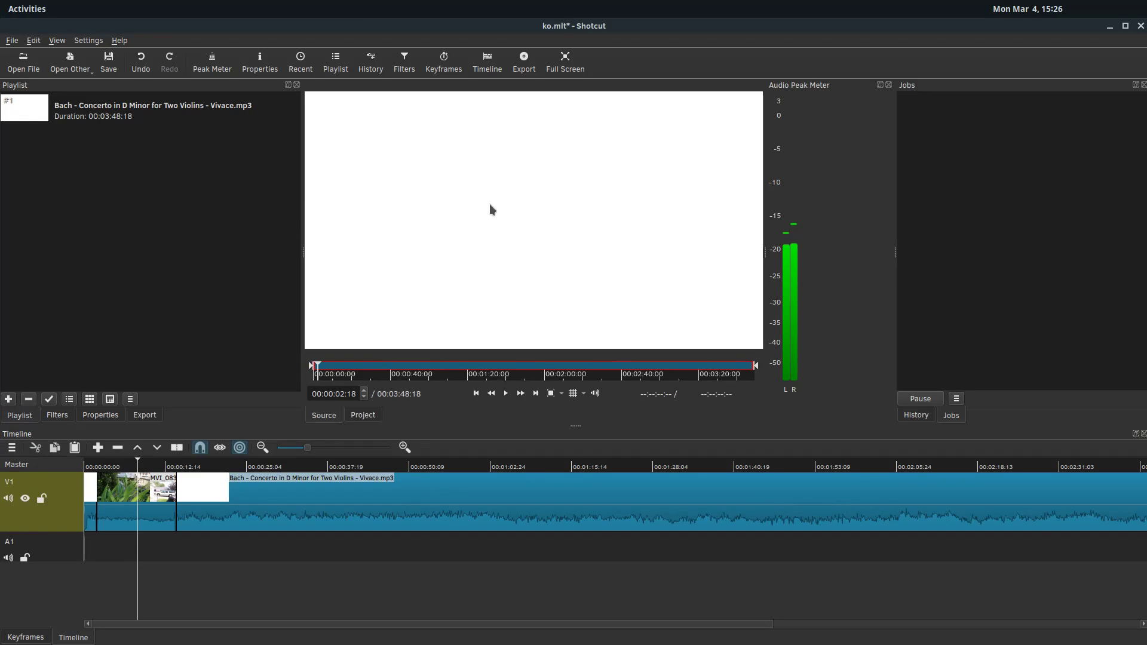
drag(490, 209, 85, 546)
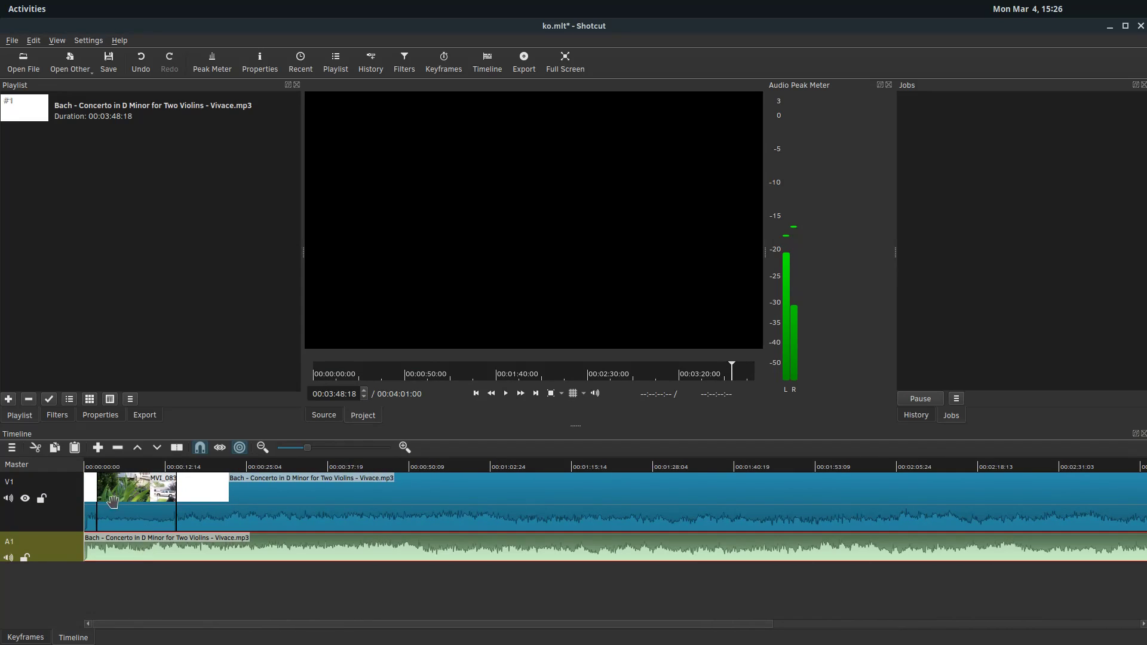
Delete the Bach music clip from track V1.
click(235, 488)
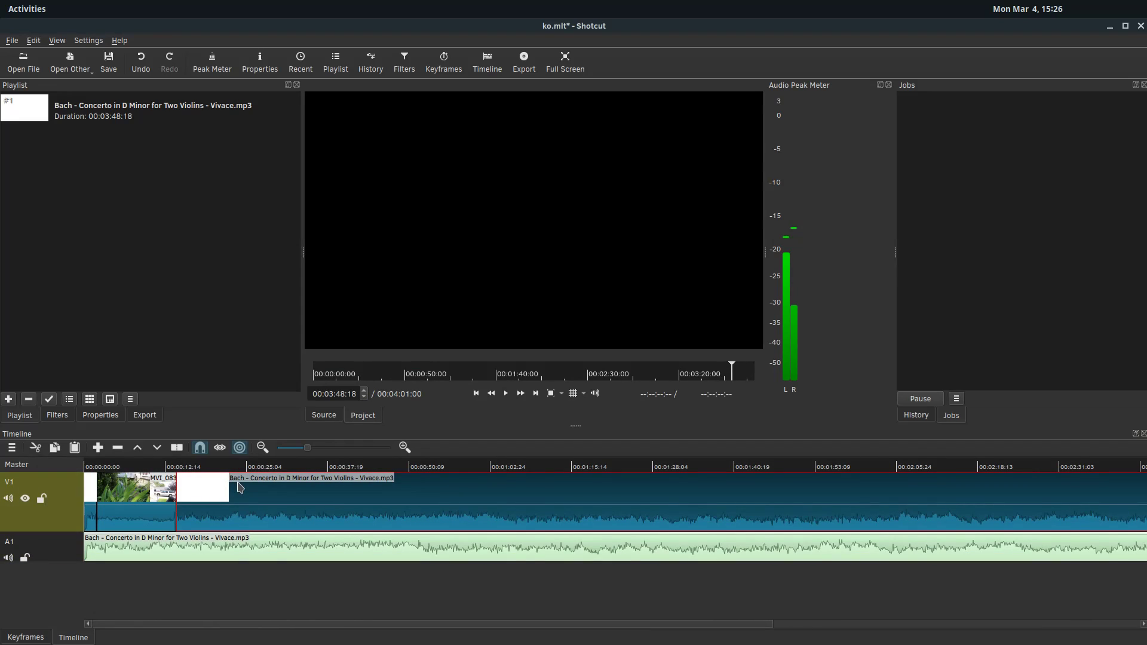
key(Delete)
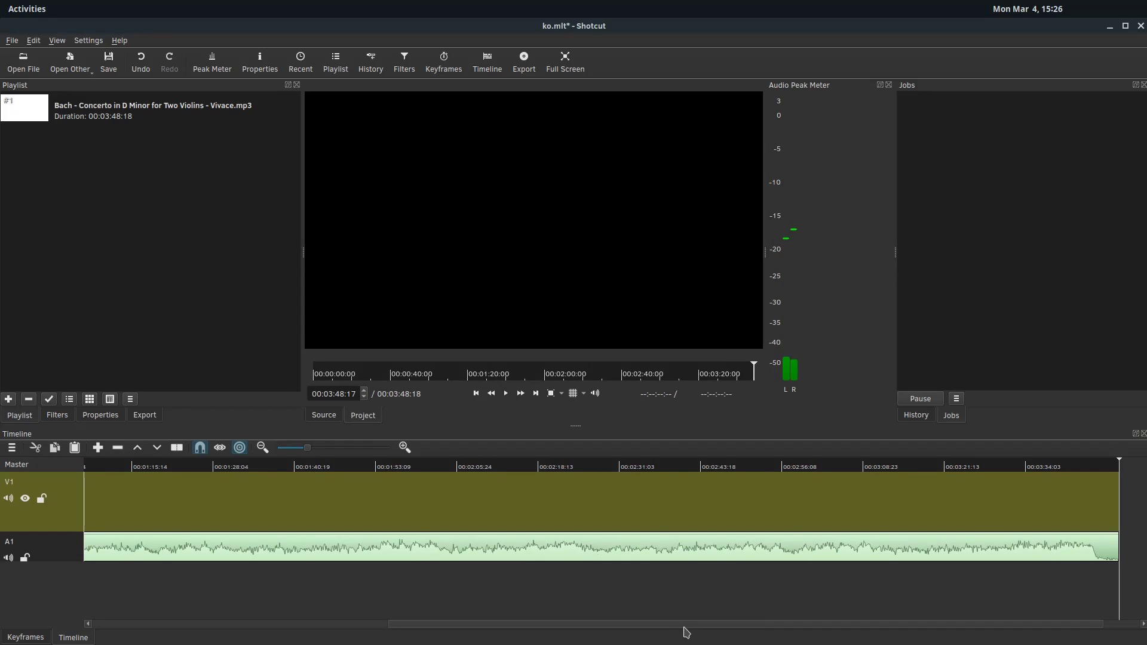
Ripple-delete the short clip at V1's start and return the playhead to 00:00:00.
drag(686, 632, 189, 634)
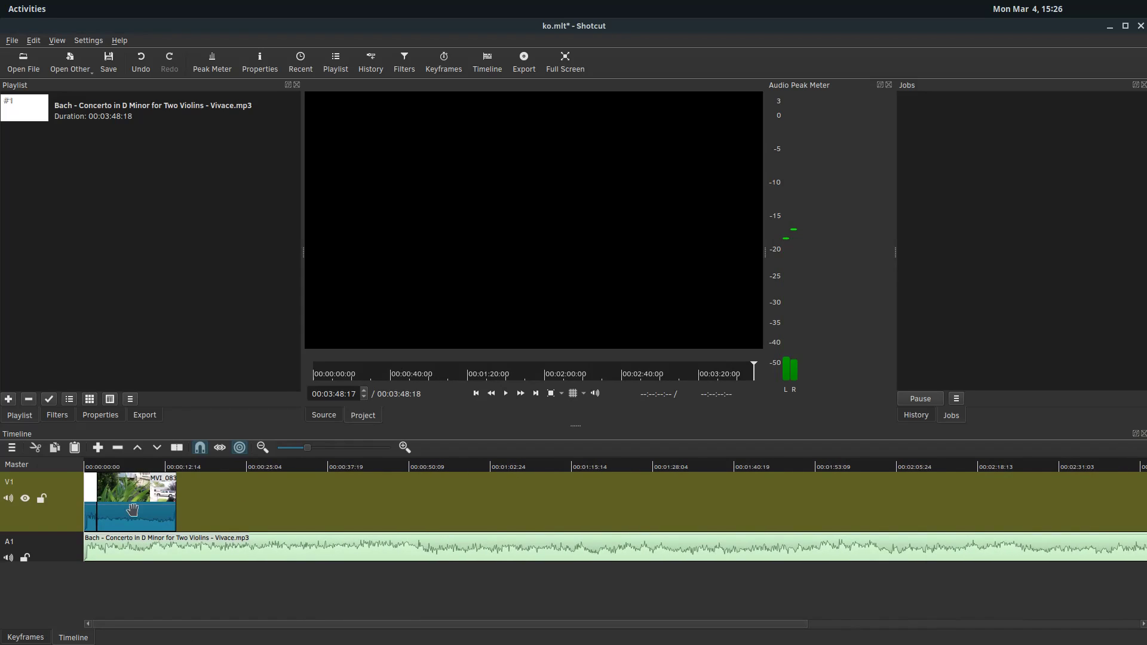
click(91, 492)
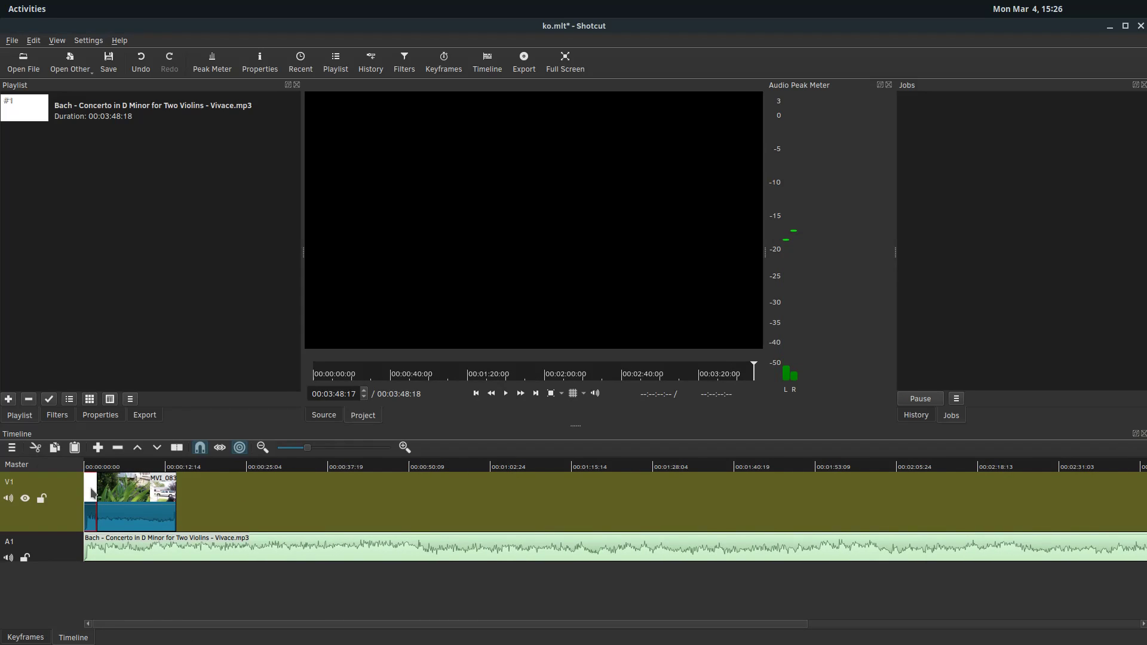
click(120, 451)
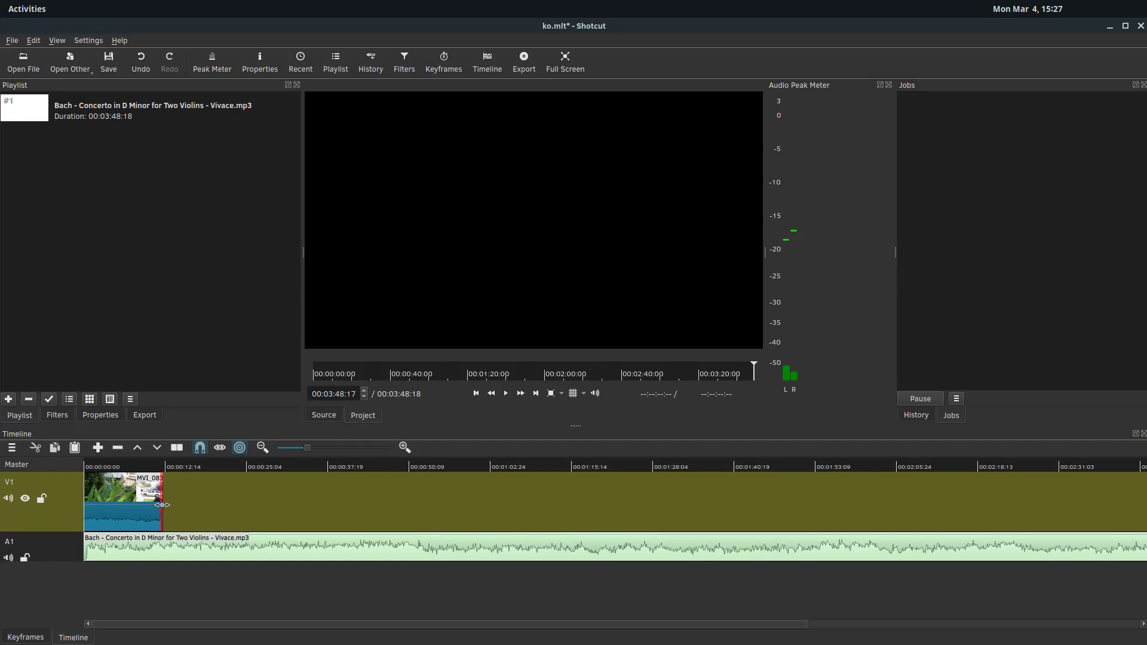
drag(143, 467, 64, 465)
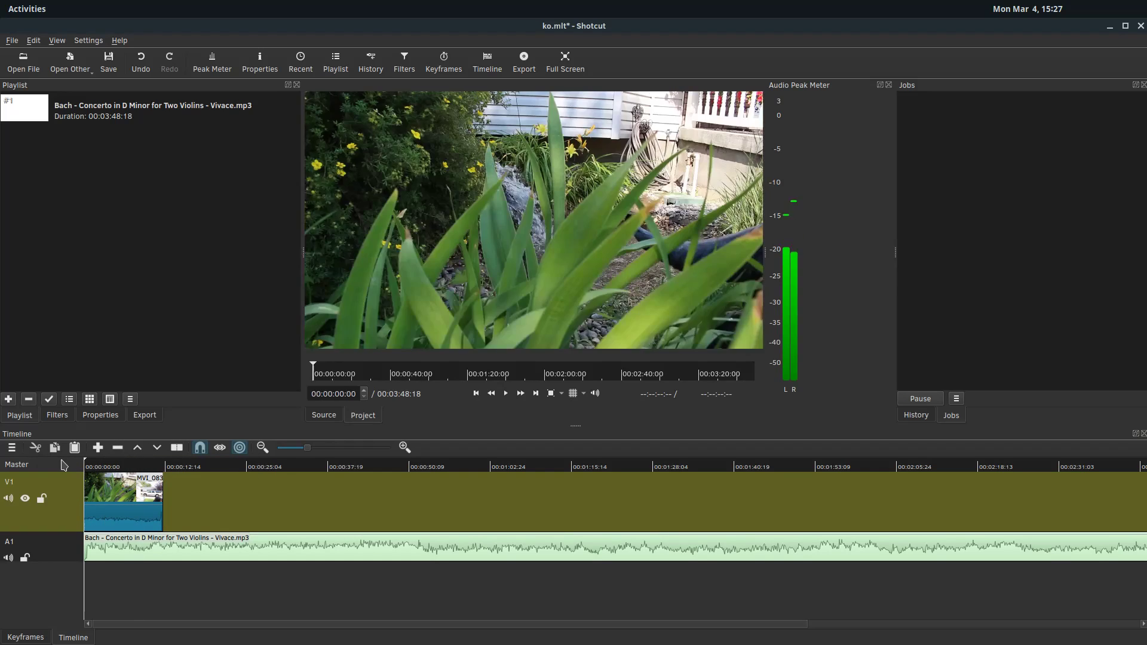
Preview the edit, then show the Filters panel for the Bach music clip on A1.
click(506, 394)
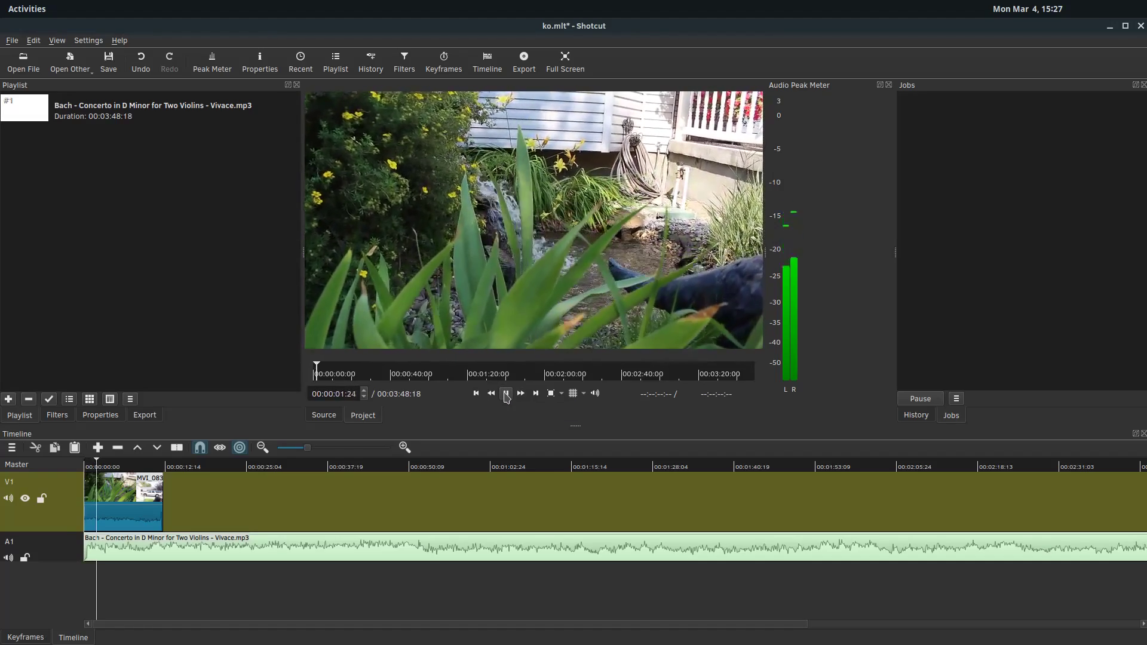
click(506, 394)
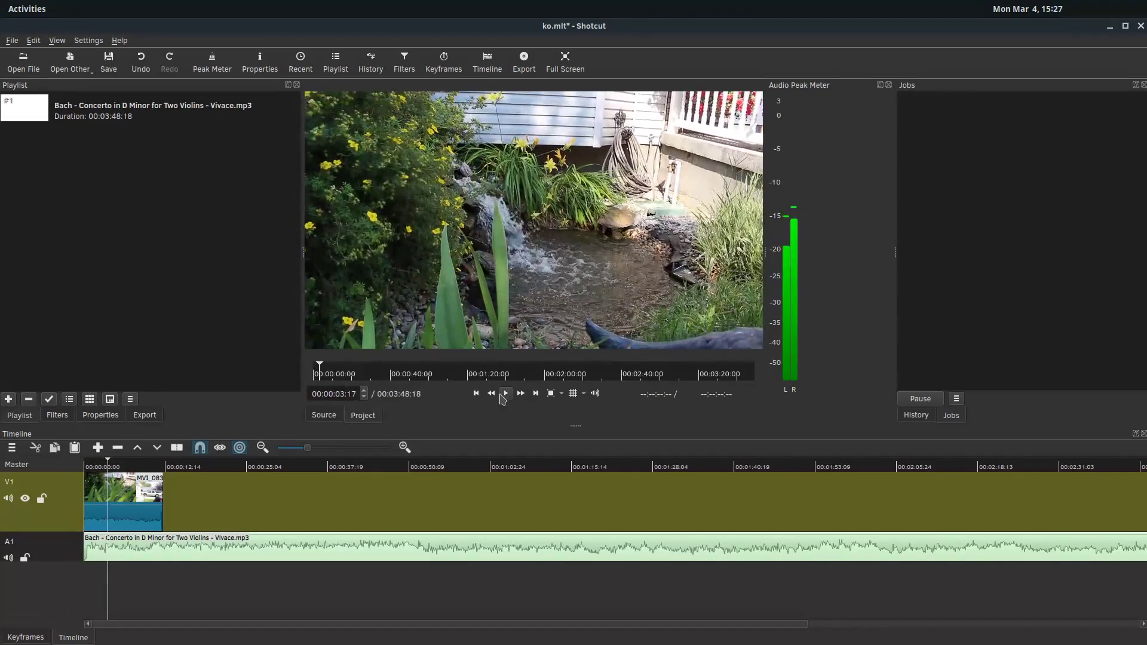
click(184, 550)
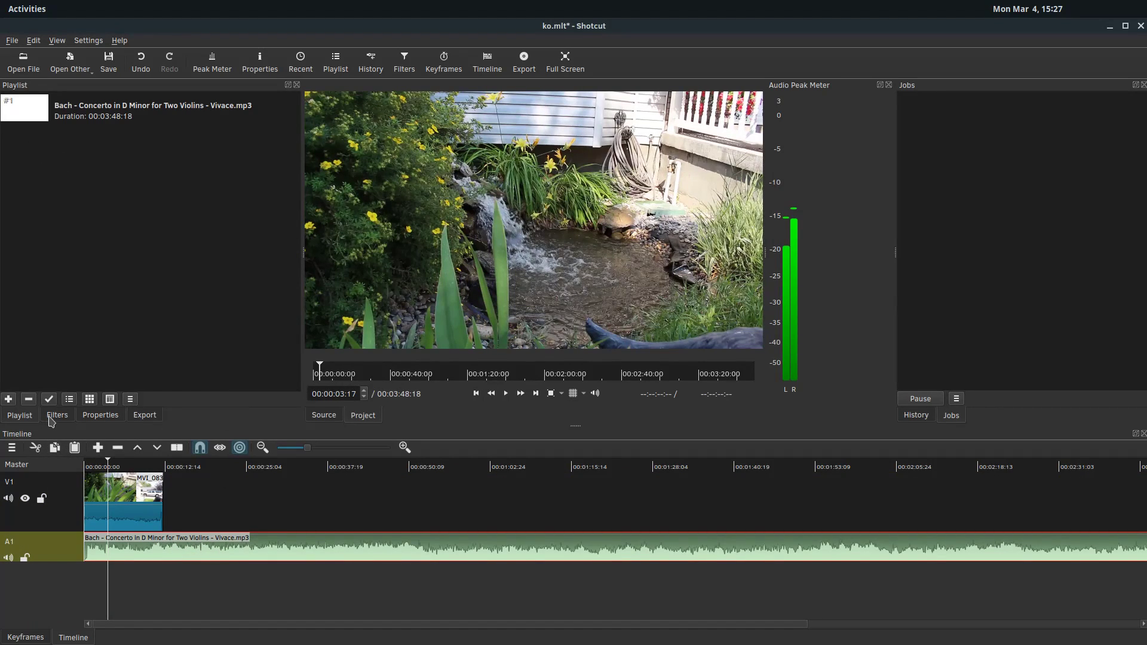
click(56, 416)
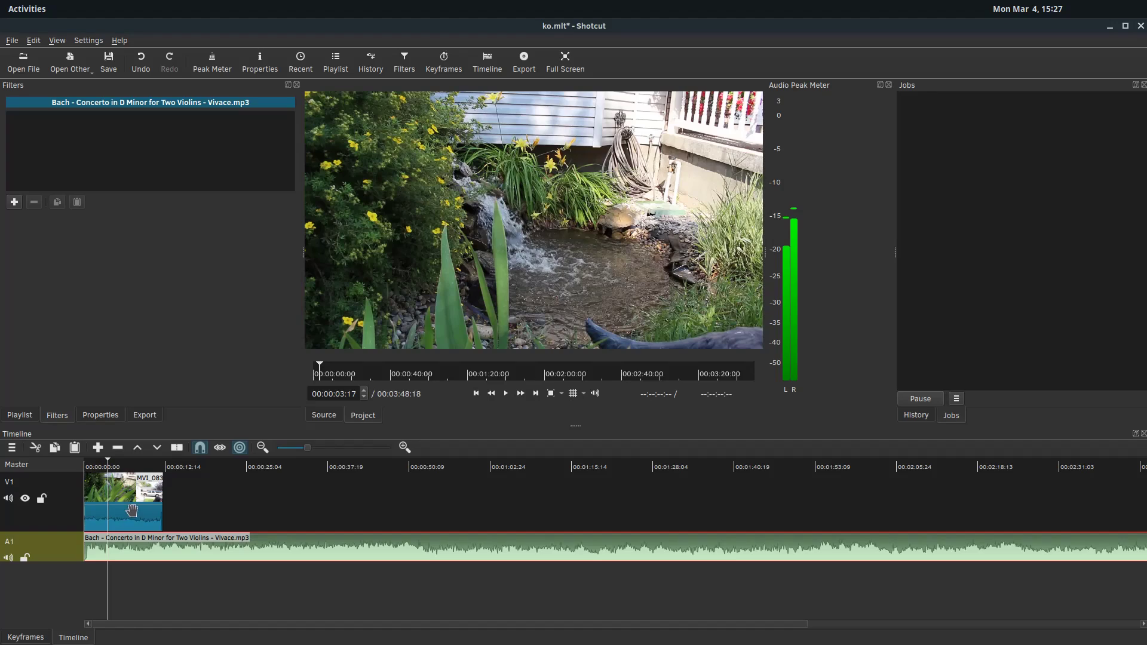
Add a Gain / Volume filter to MVI_0830.MOV at -12.4 dB and preview the quieter audio.
click(102, 507)
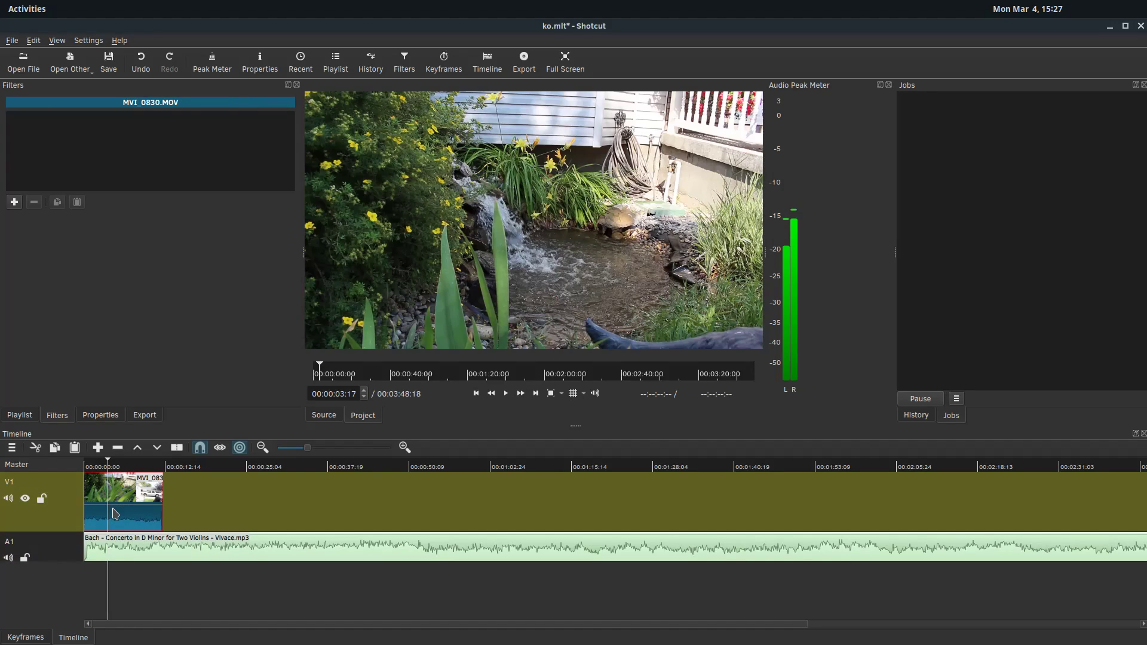
click(14, 203)
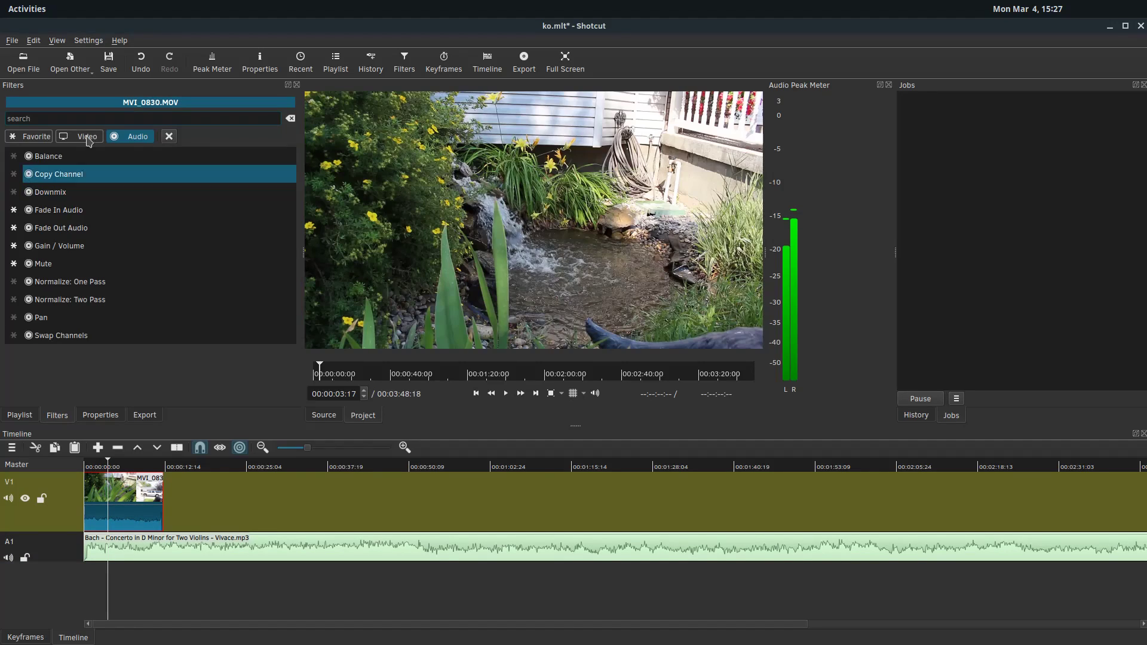
click(60, 251)
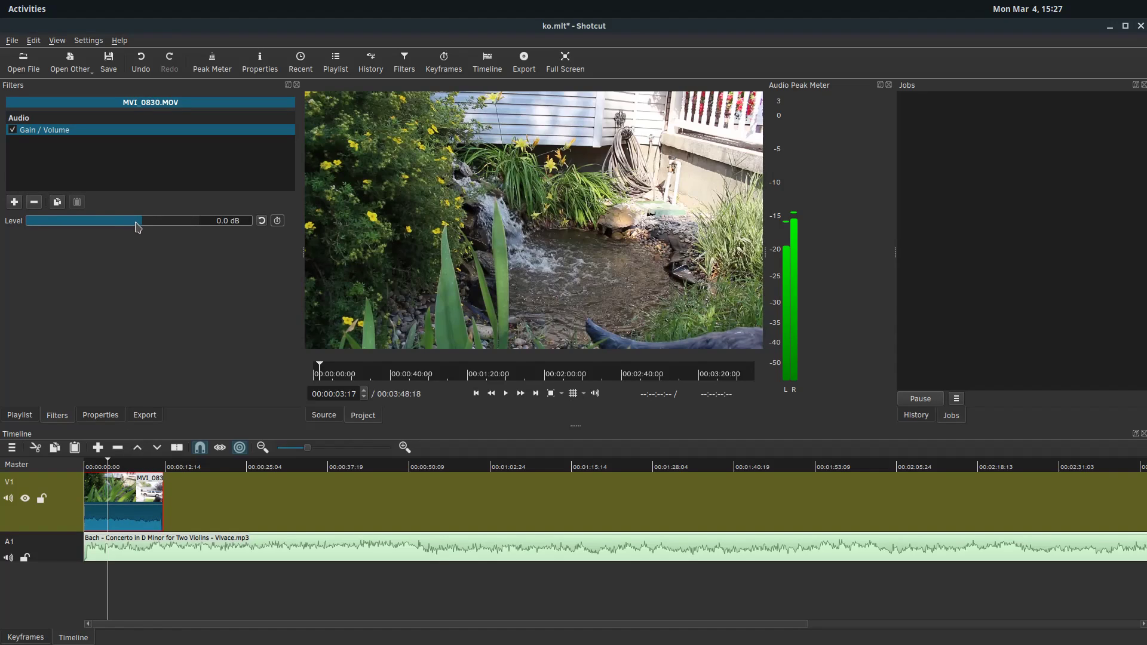
drag(137, 223, 113, 225)
drag(108, 465, 85, 463)
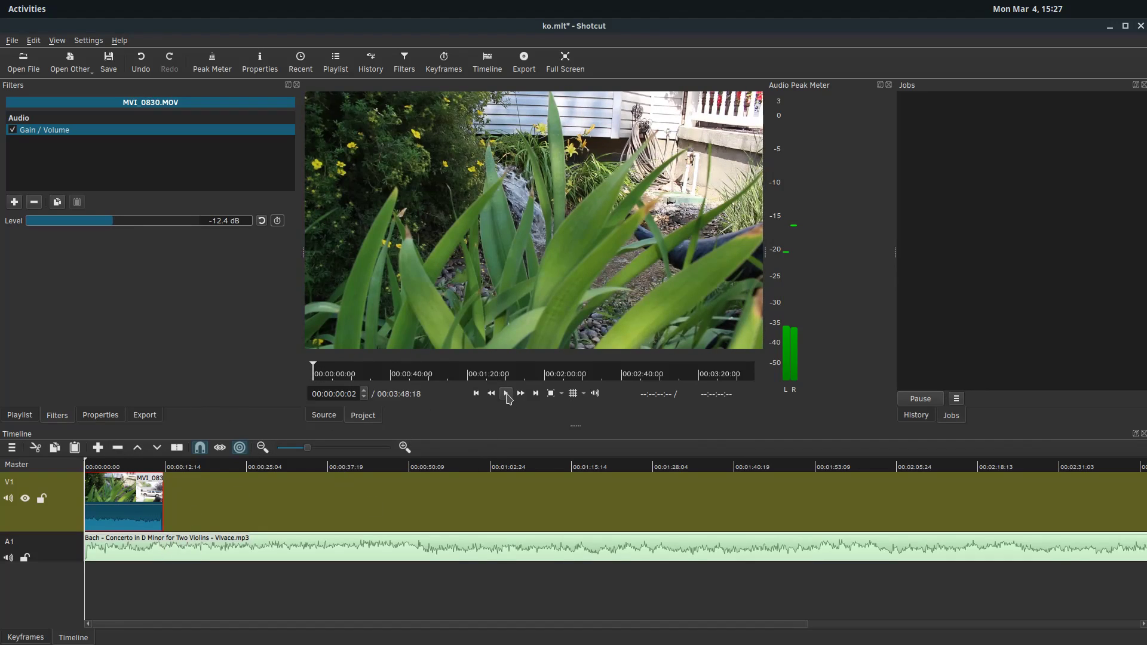
click(506, 393)
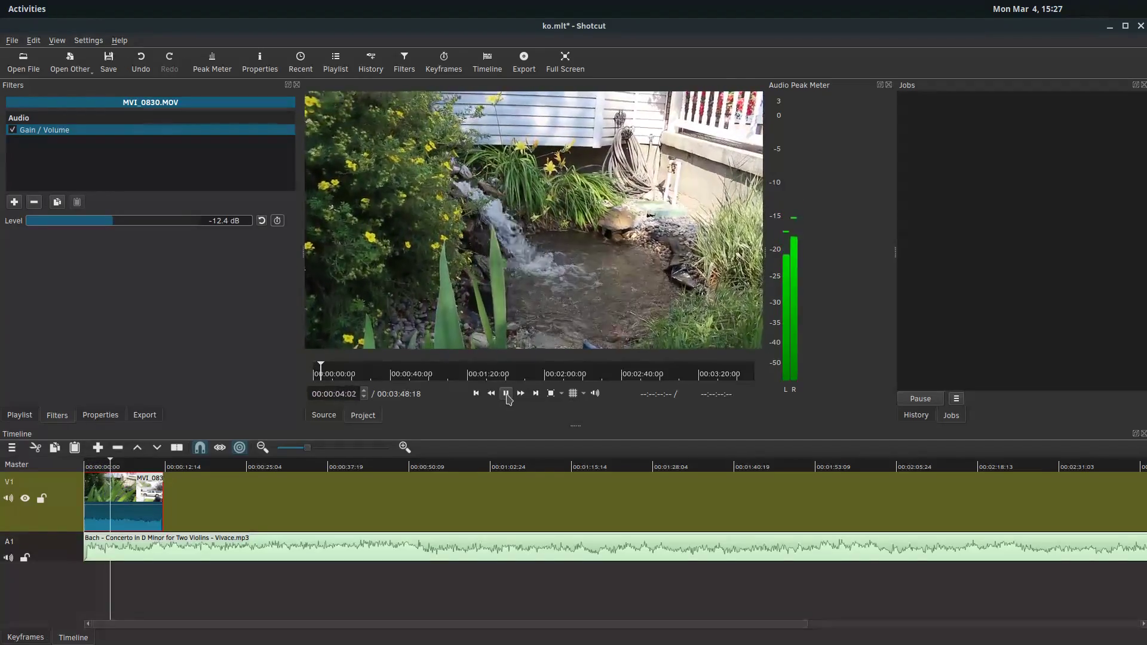
click(506, 393)
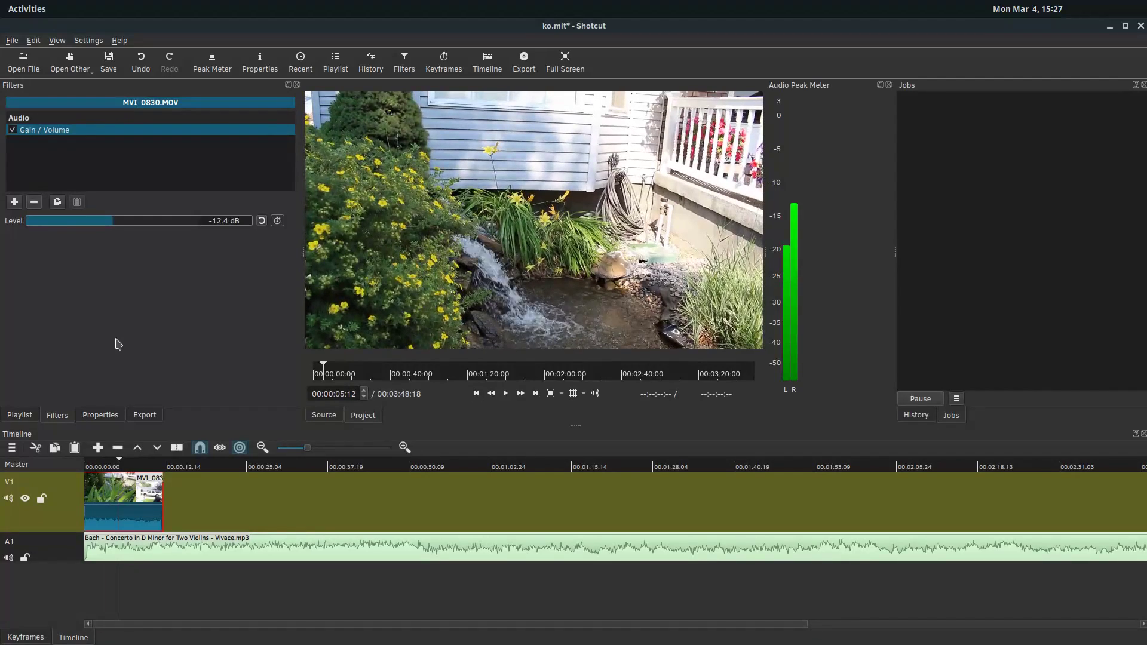
Add a Balance filter to MVI_0830.MOV with the balance kept near centre.
click(12, 205)
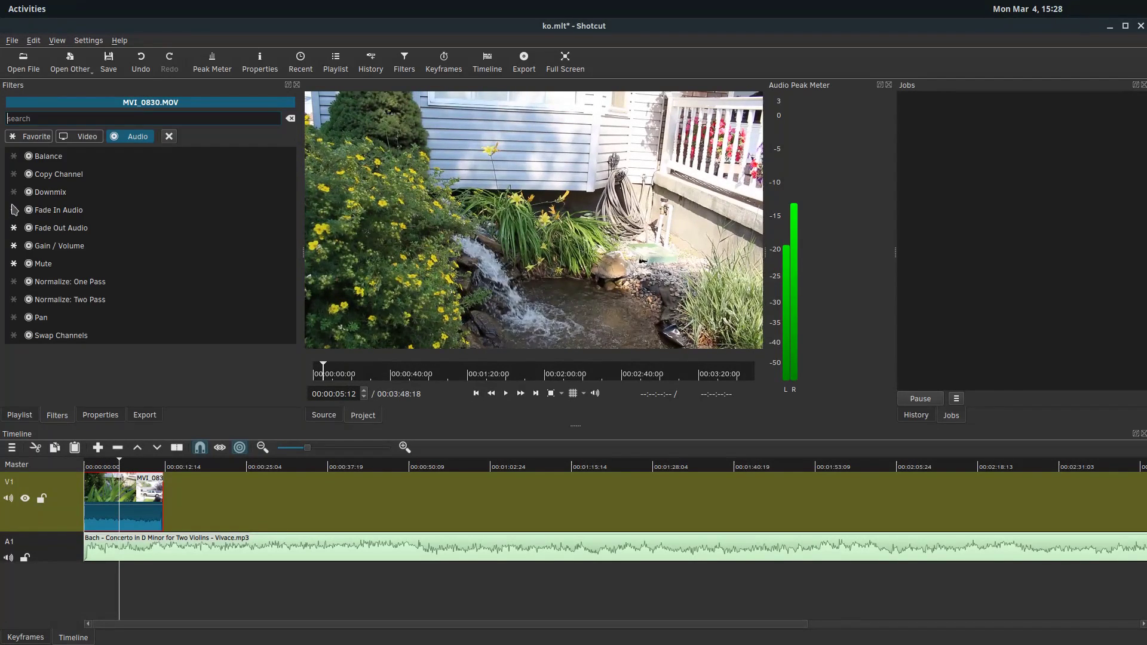
click(43, 159)
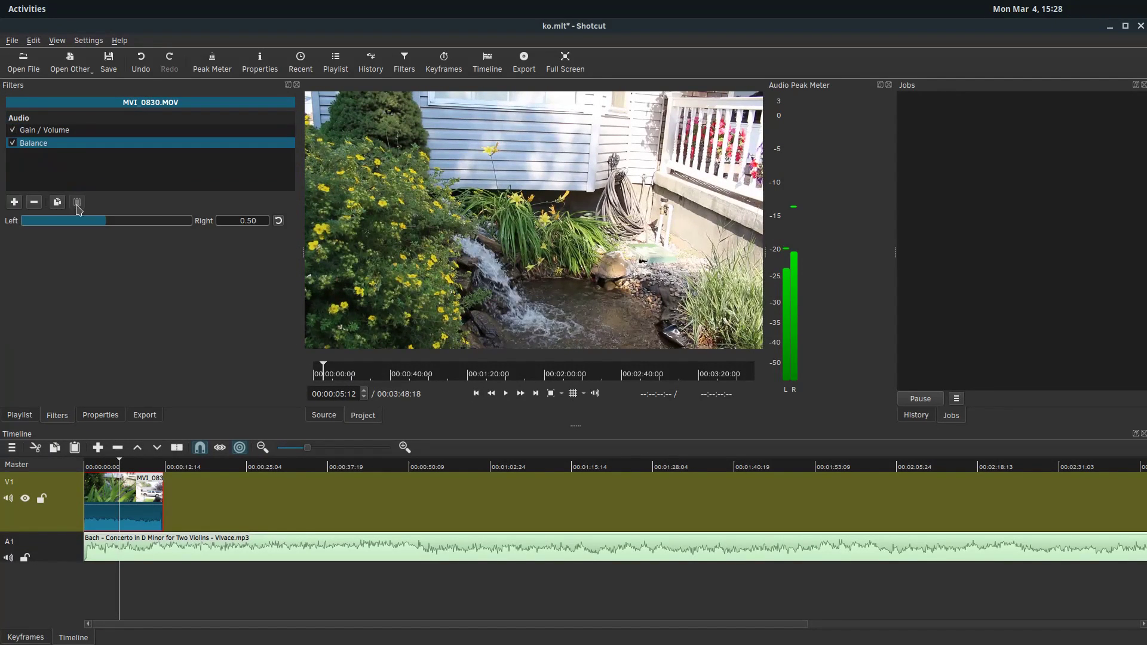
mouse_move(101, 225)
mouse_down()
mouse_move(26, 222)
mouse_move(131, 222)
mouse_move(106, 222)
mouse_up()
Add a one-second Fade In Audio filter and play the clip's start to hear it.
click(15, 203)
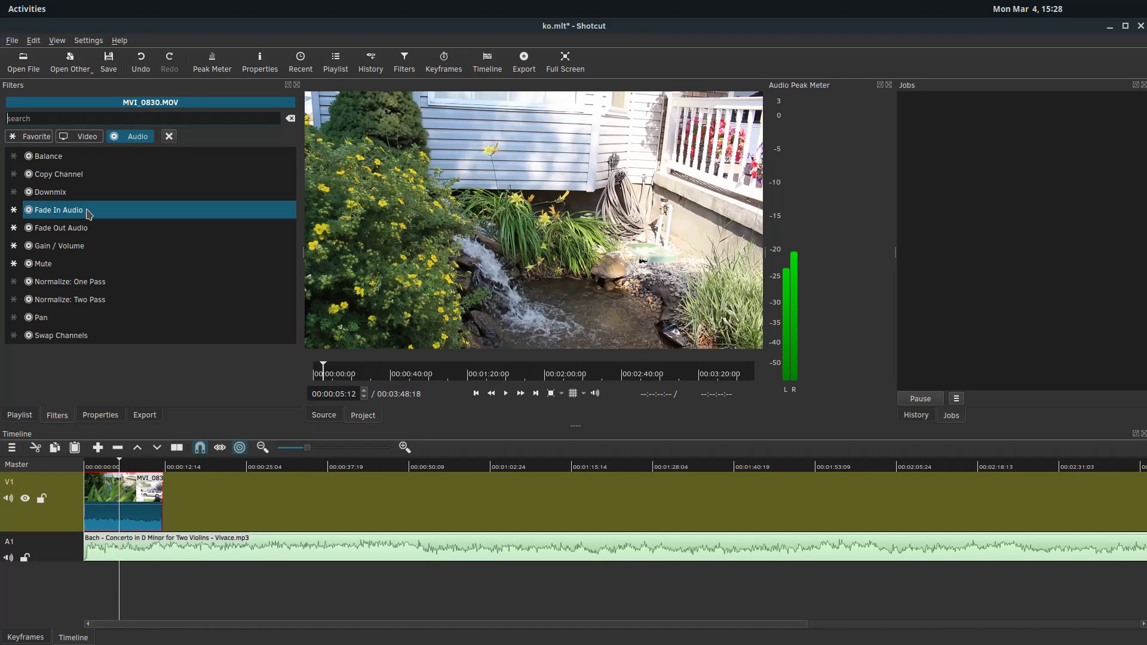
click(42, 214)
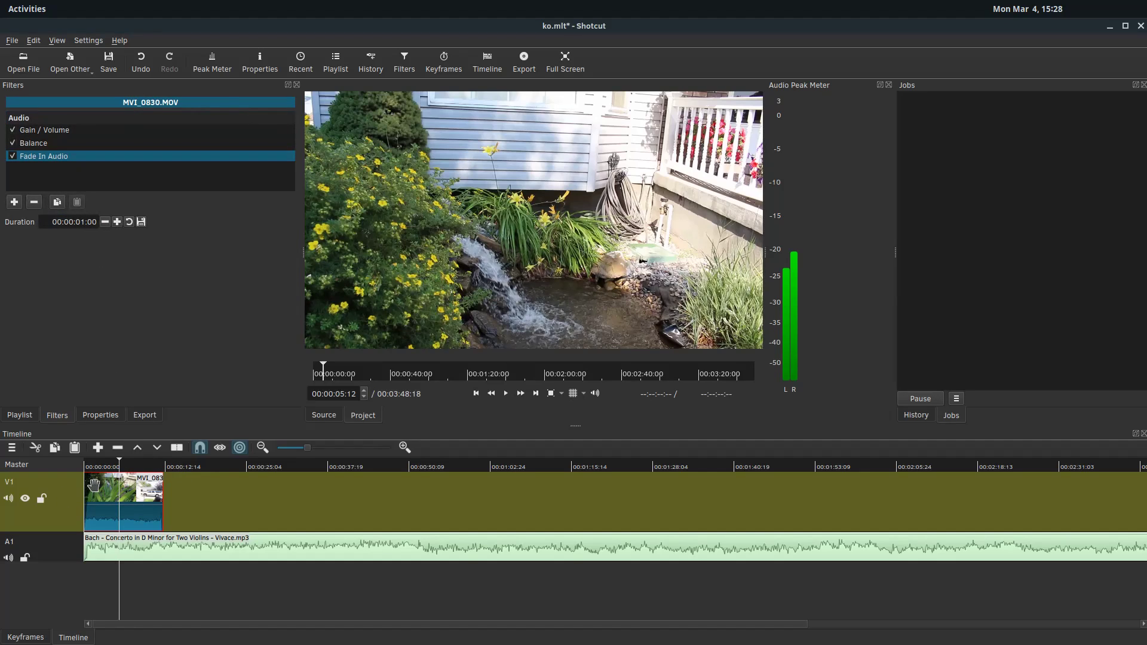
click(405, 448)
click(405, 448)
click(405, 448)
click(406, 448)
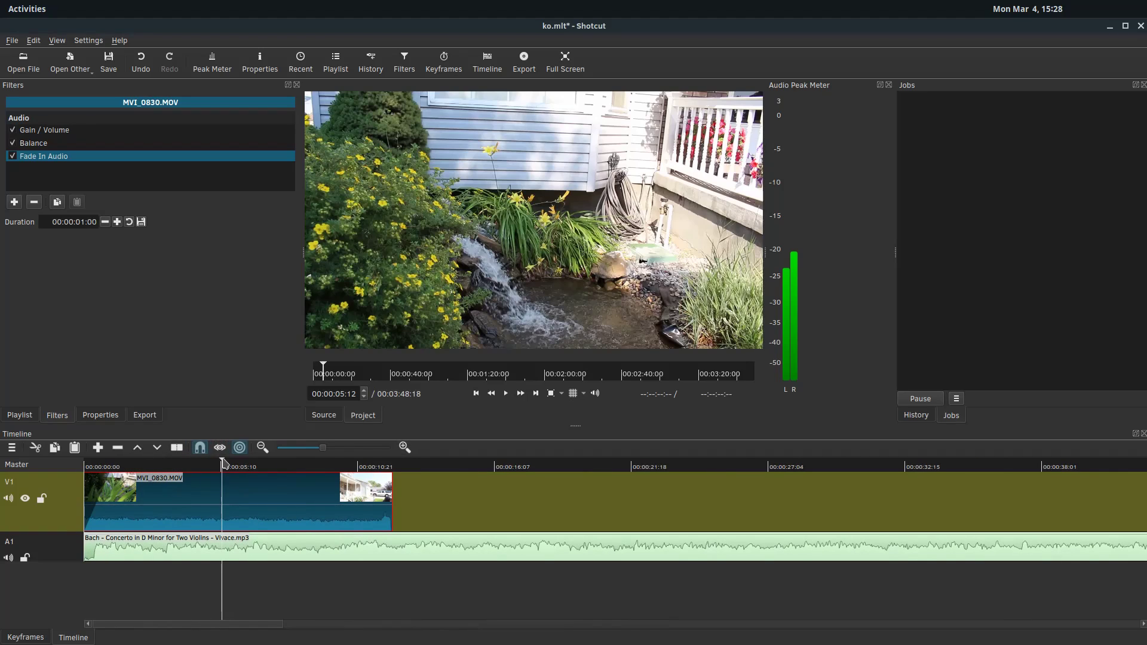
drag(222, 465, 84, 466)
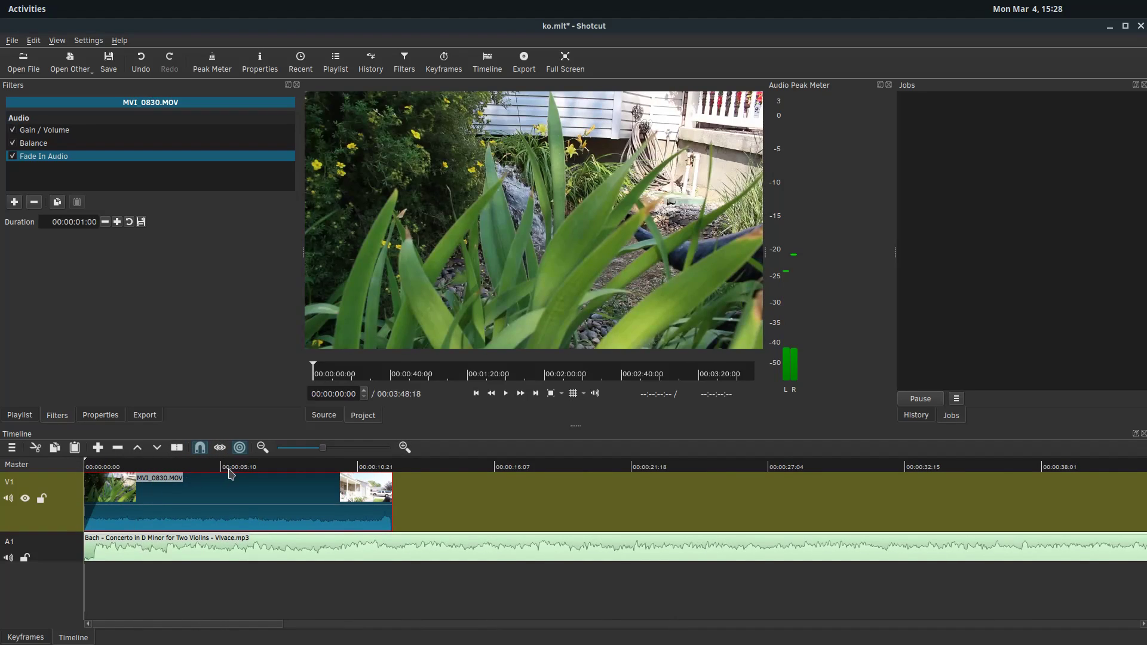
key(space)
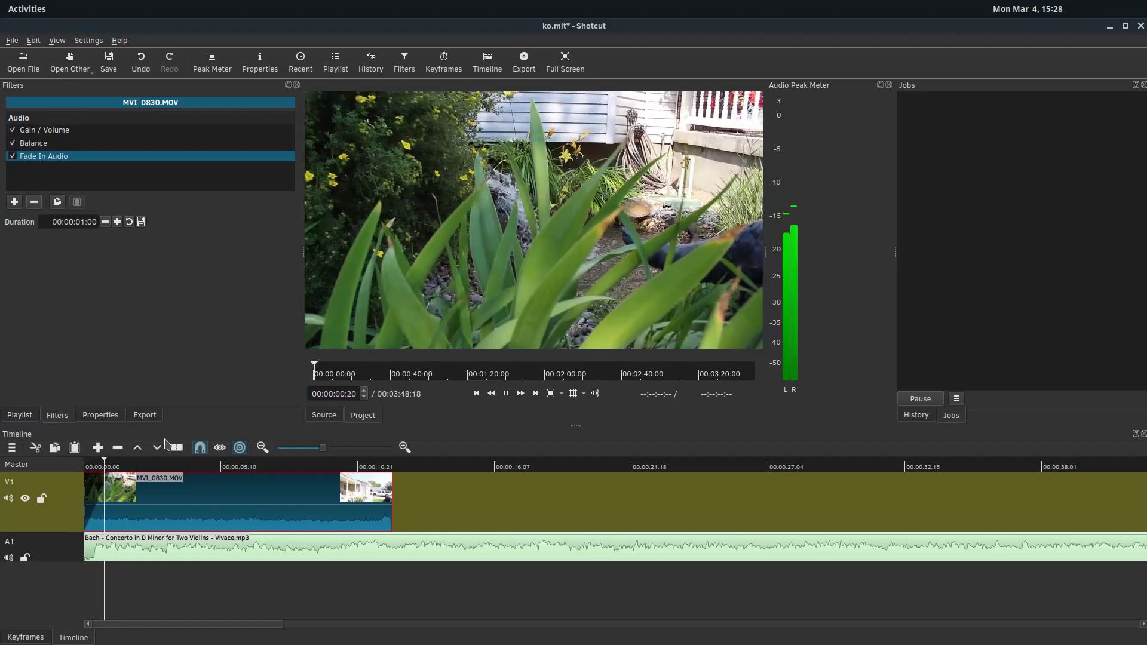
key(space)
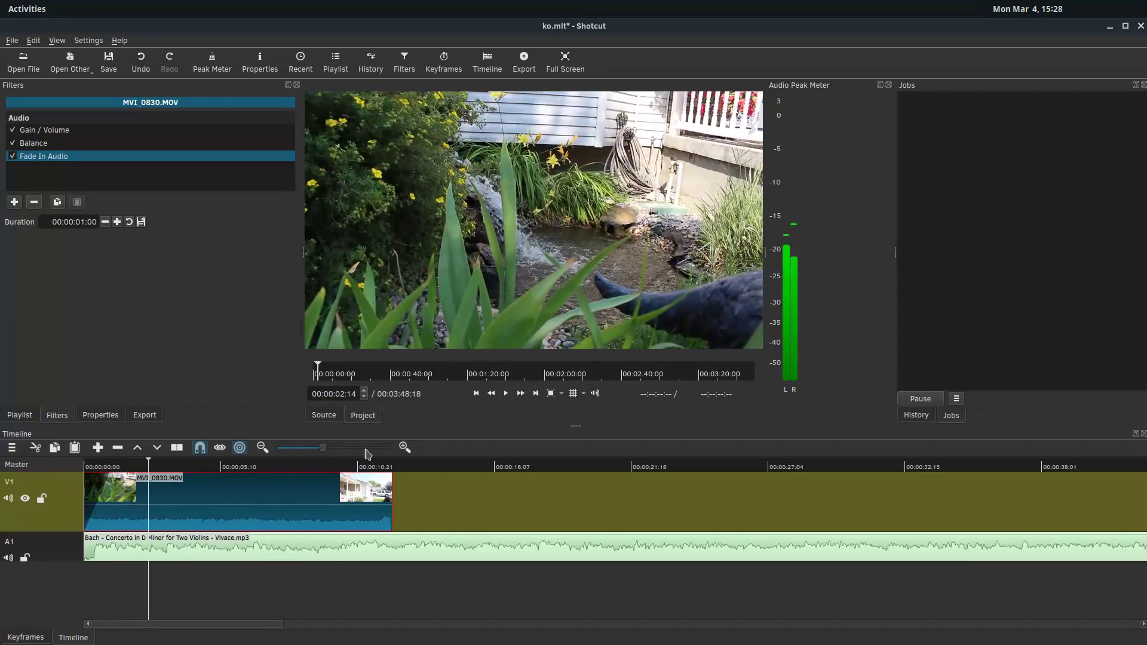
Add a one-second Fade Out Audio filter to MVI_0830.MOV and play its end to hear it.
click(15, 202)
key(Up)
key(Up)
key(Up)
key(Return)
click(334, 466)
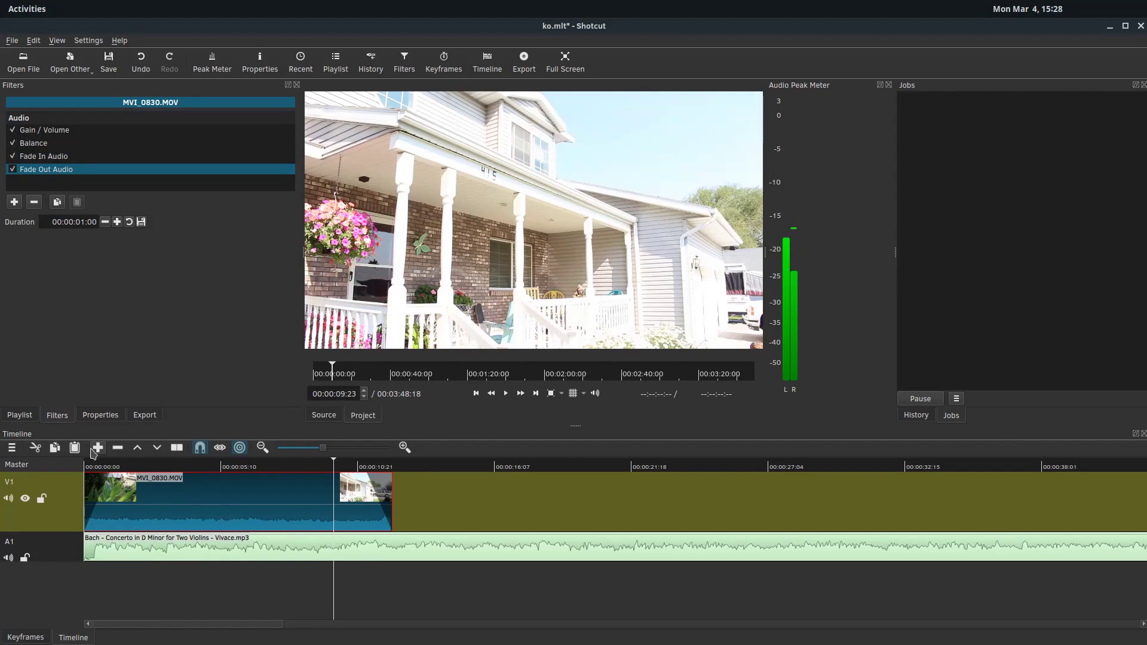
click(507, 394)
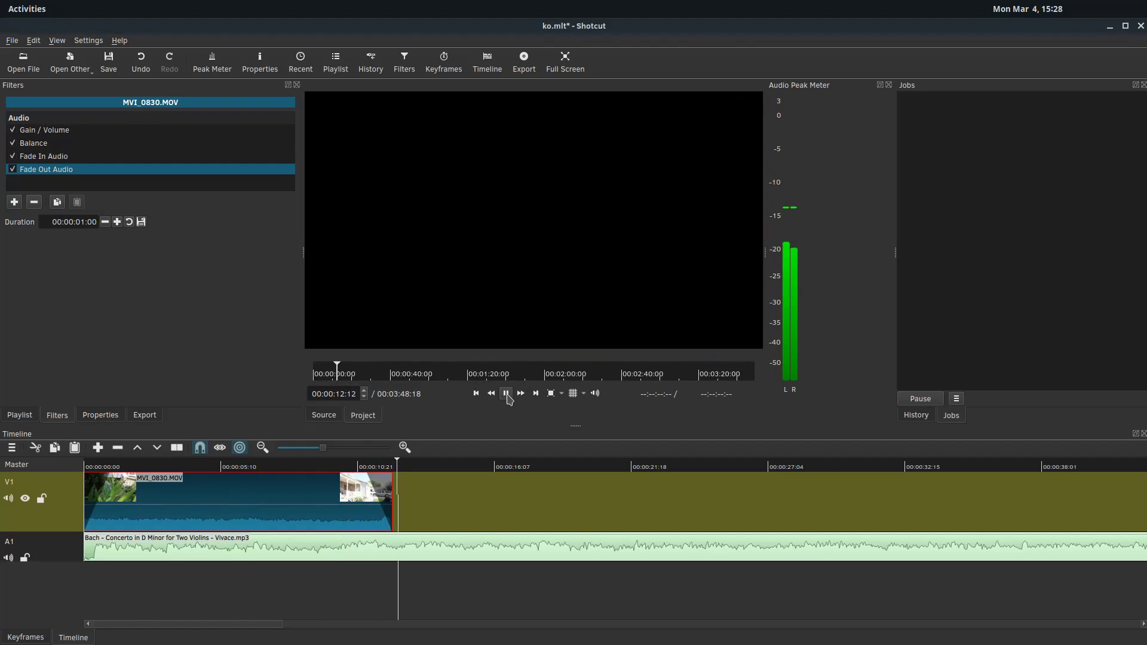
click(506, 394)
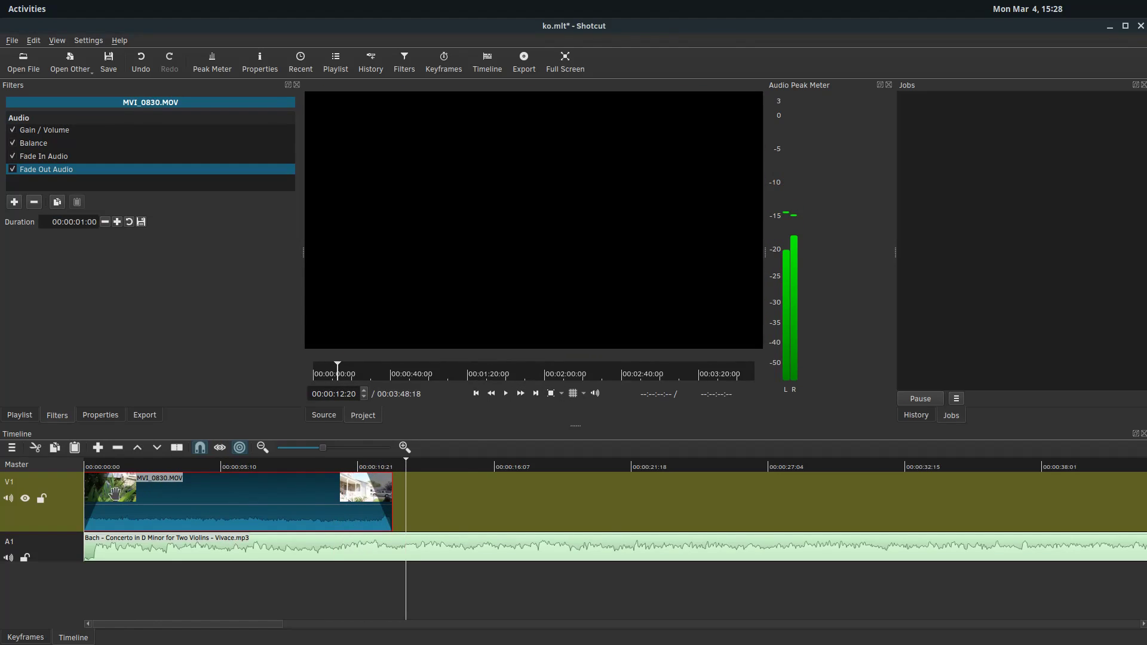
Split the Bach music where the video ends and delete the leftover second half.
click(231, 549)
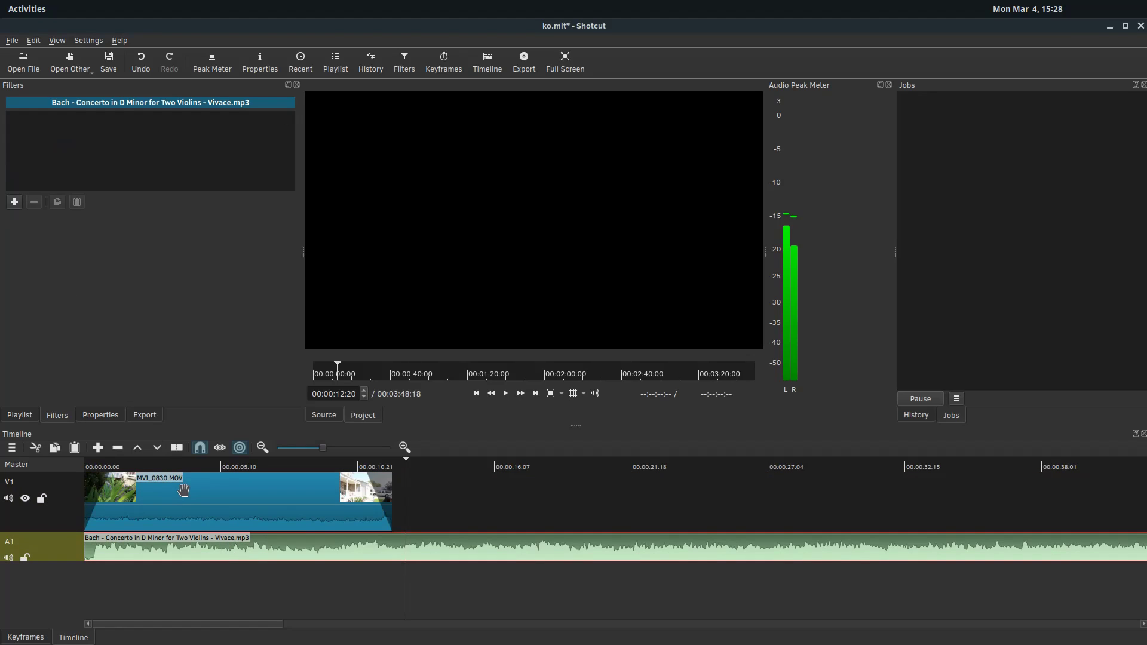
drag(407, 461, 397, 467)
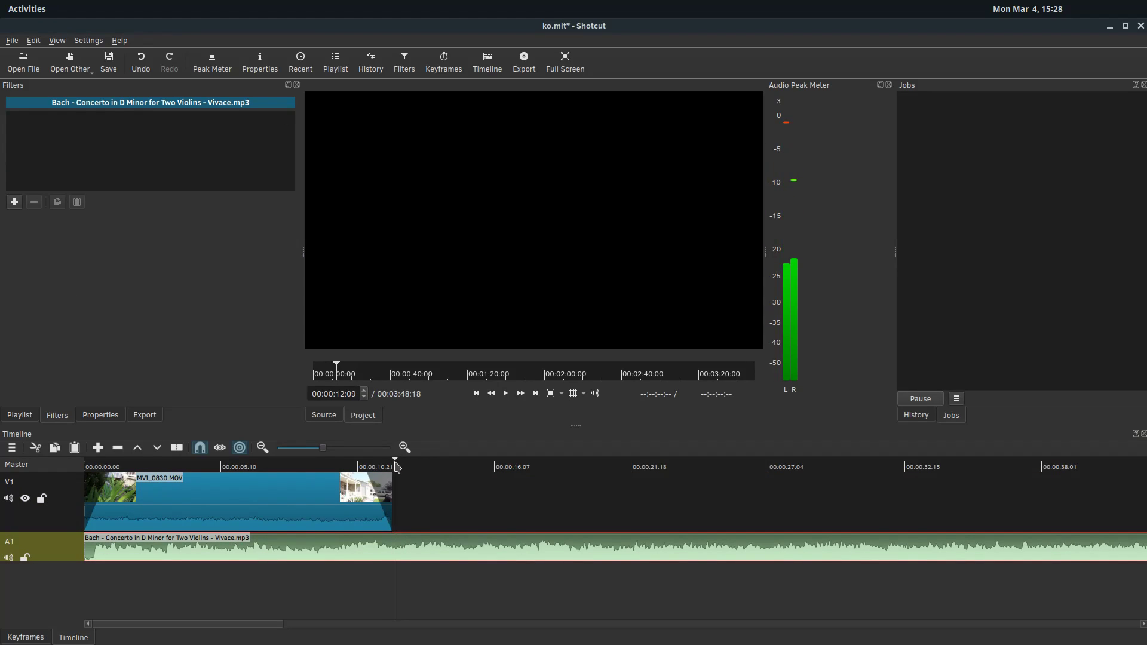
click(177, 448)
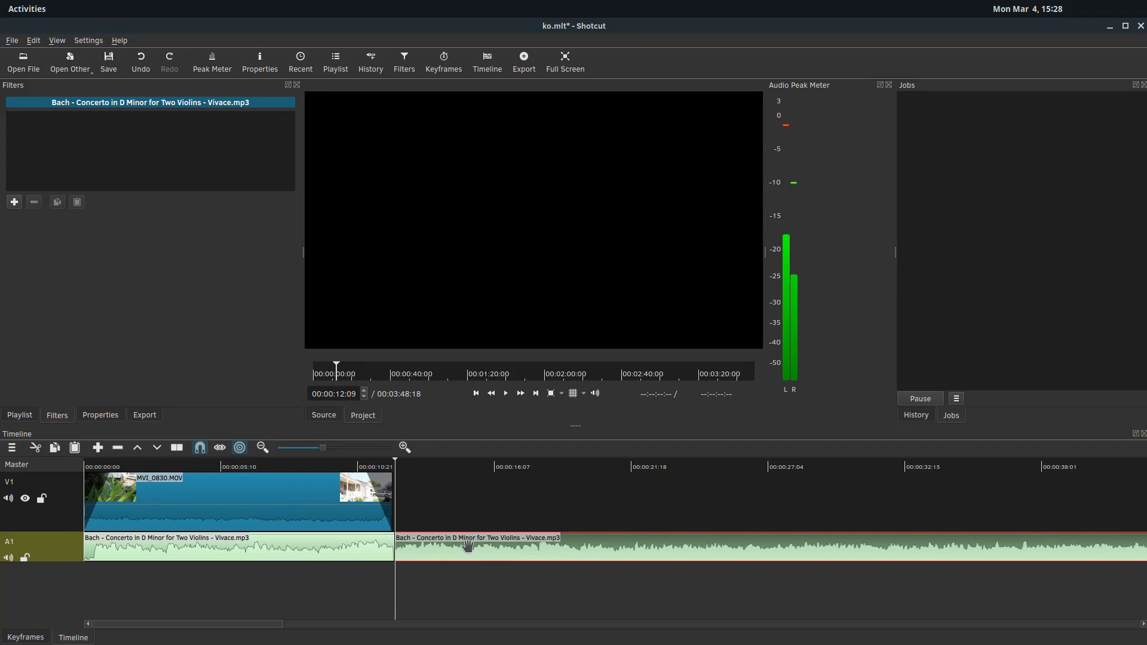
key(Delete)
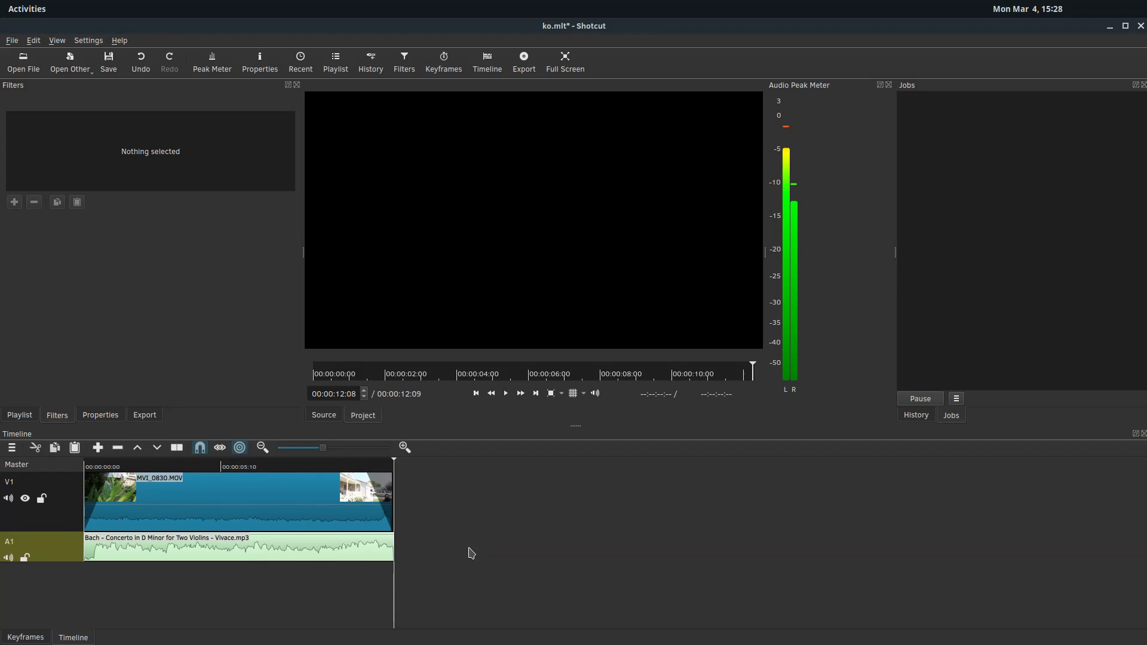
Give the Bach music clip Fade In Audio and Fade Out Audio filters.
click(385, 543)
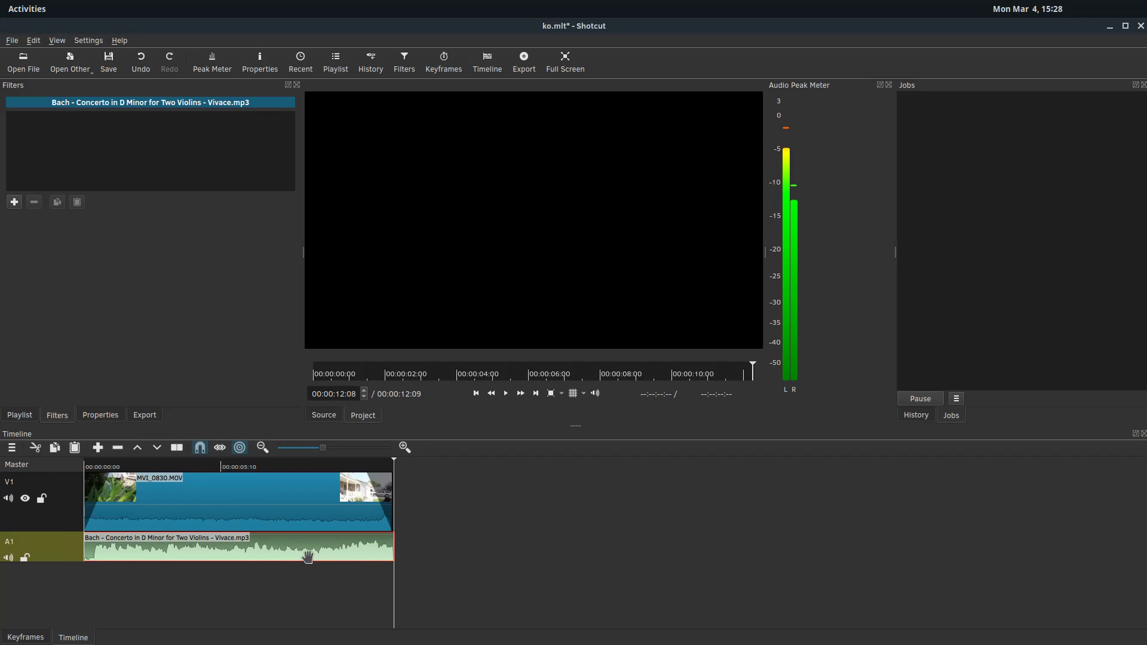
click(228, 512)
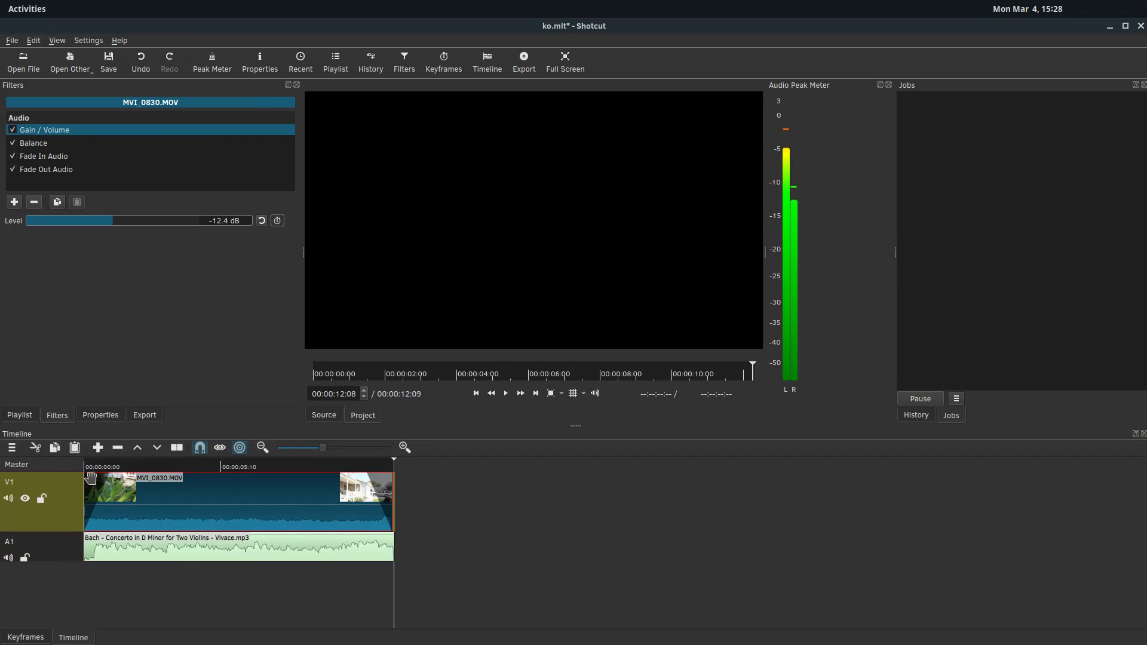
click(237, 548)
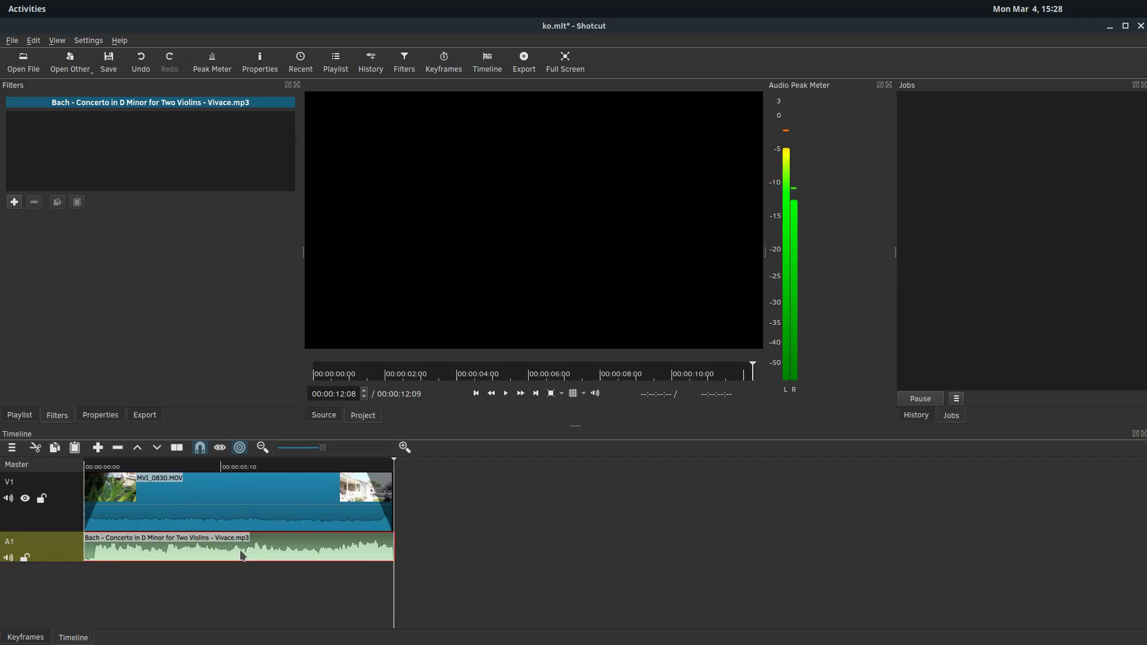
click(244, 510)
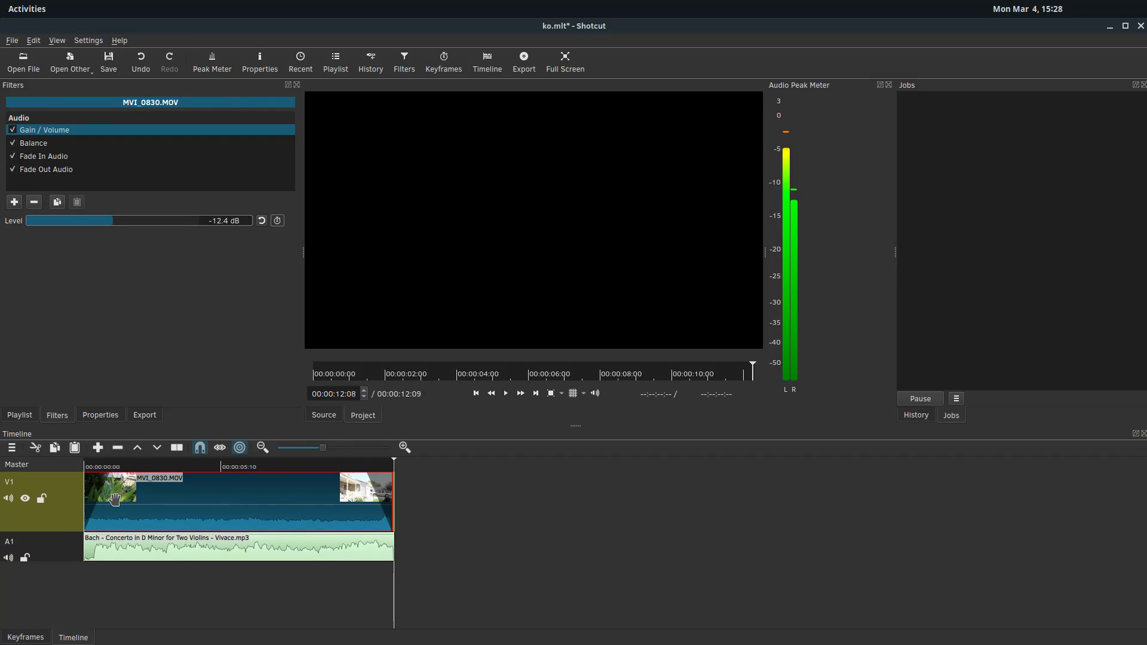
click(275, 551)
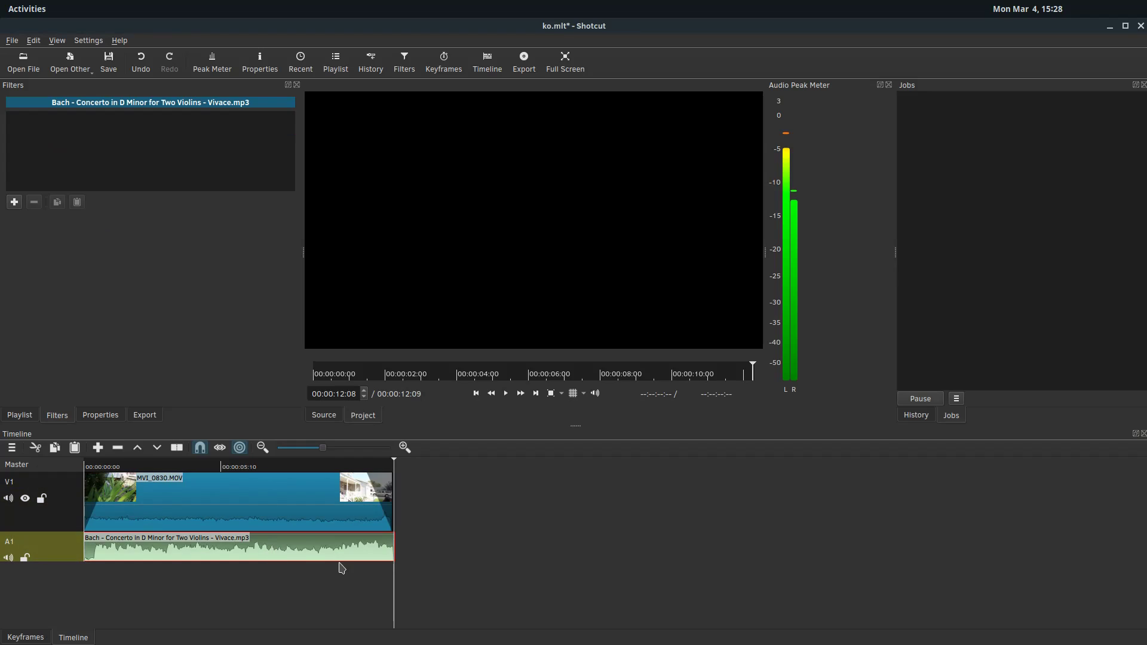
click(14, 202)
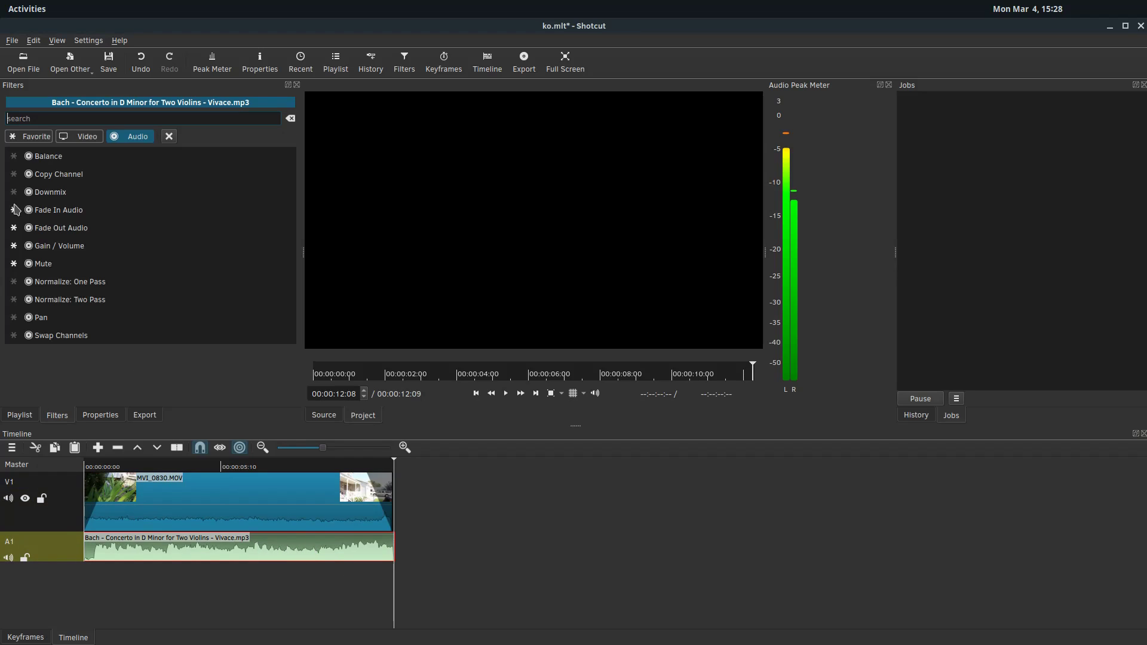
click(34, 208)
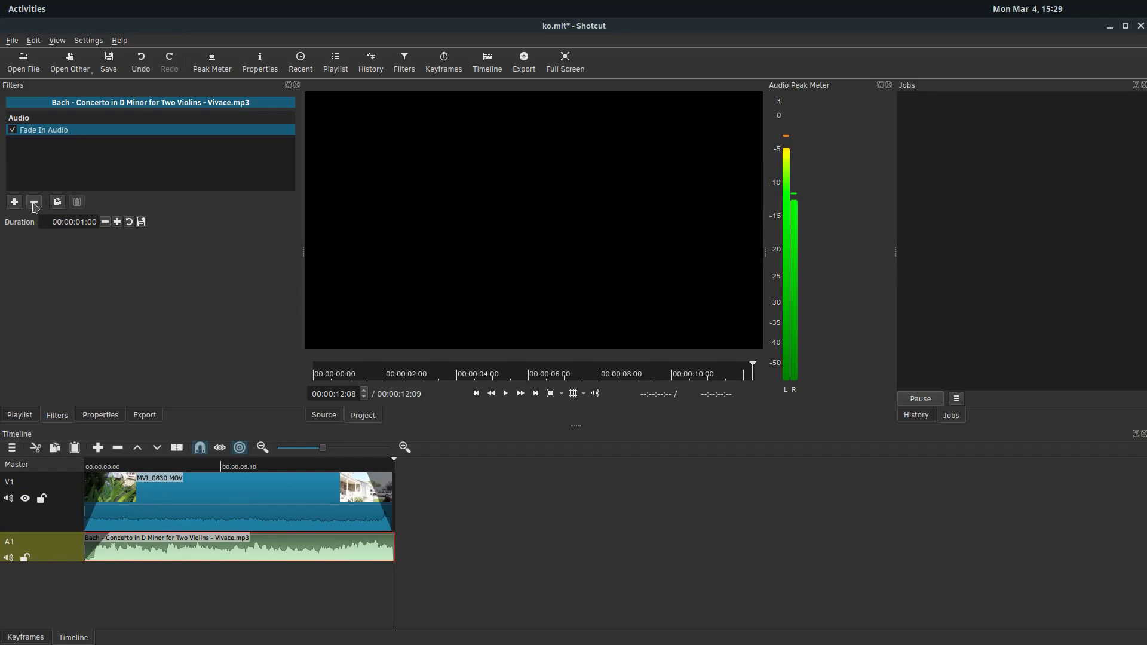
click(14, 203)
click(36, 226)
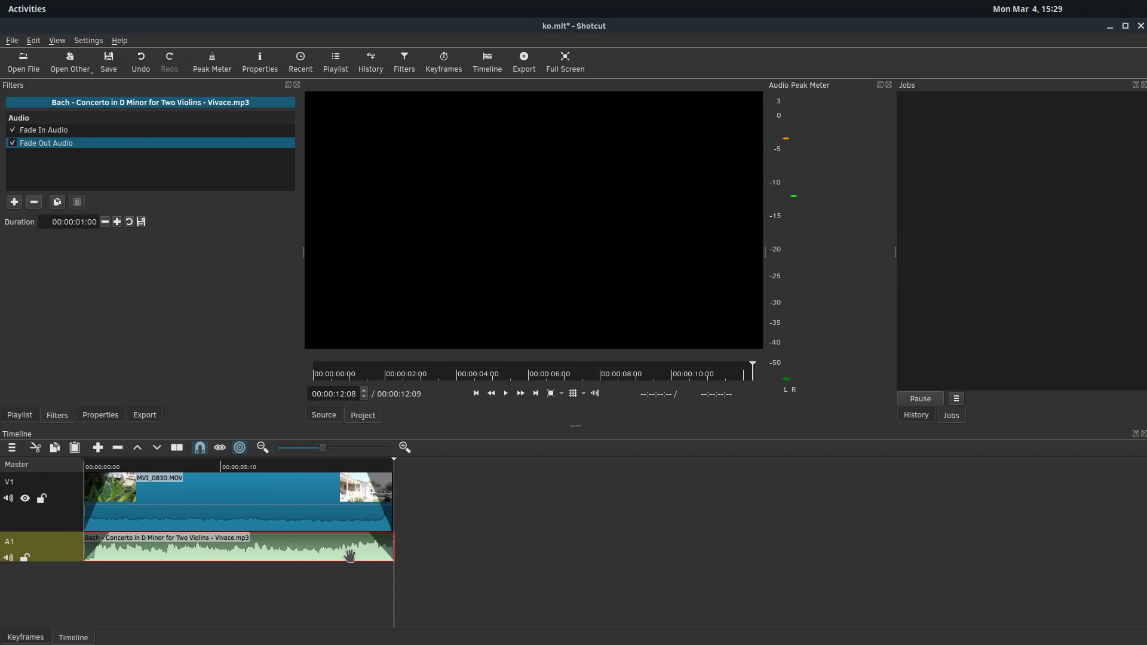
Remove the Fade In Audio and Fade Out Audio filters from MVI_0830.MOV.
click(116, 470)
click(151, 517)
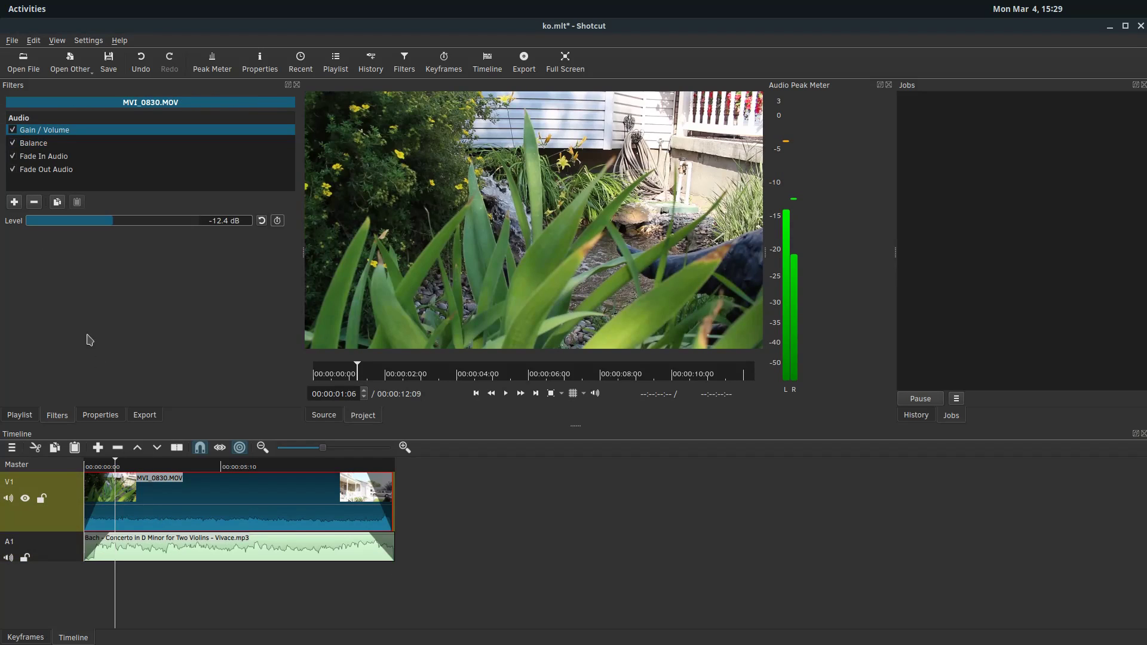
click(38, 159)
click(36, 202)
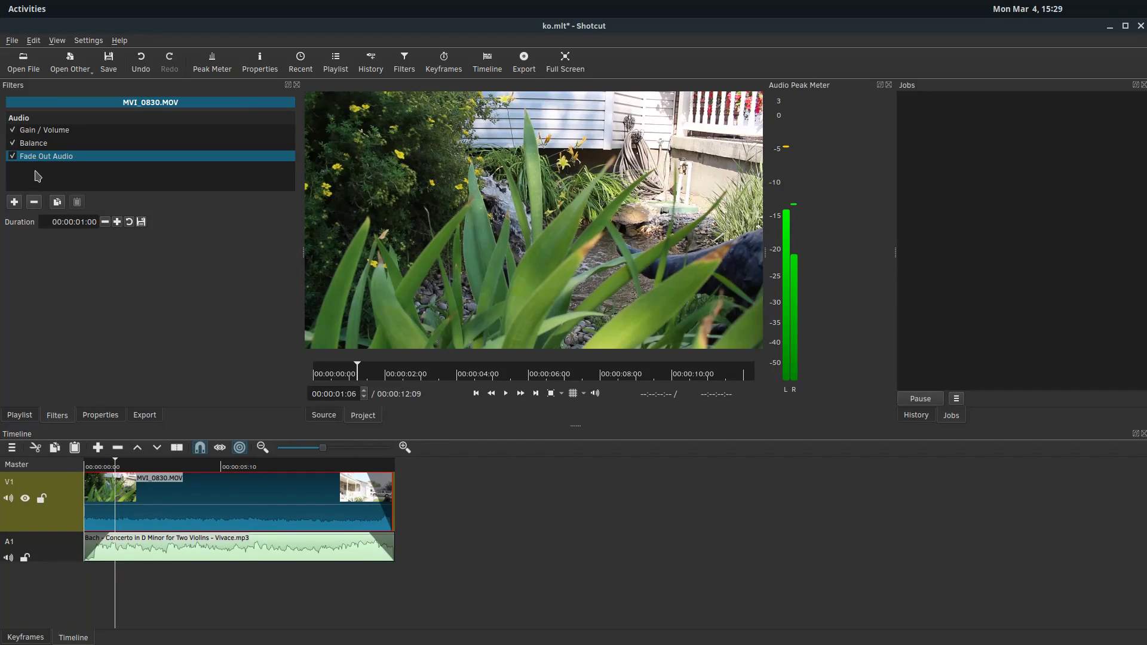
click(34, 202)
Play the 00:00:12:09 edit to check it, then return the playhead to the start.
click(152, 469)
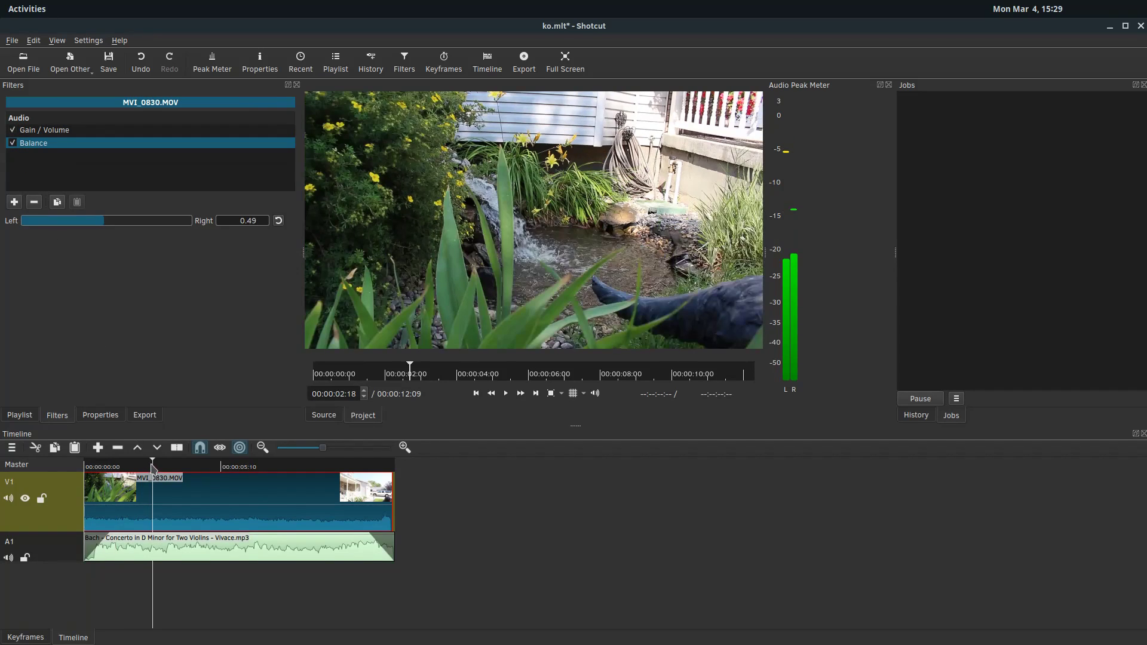
click(83, 469)
click(508, 395)
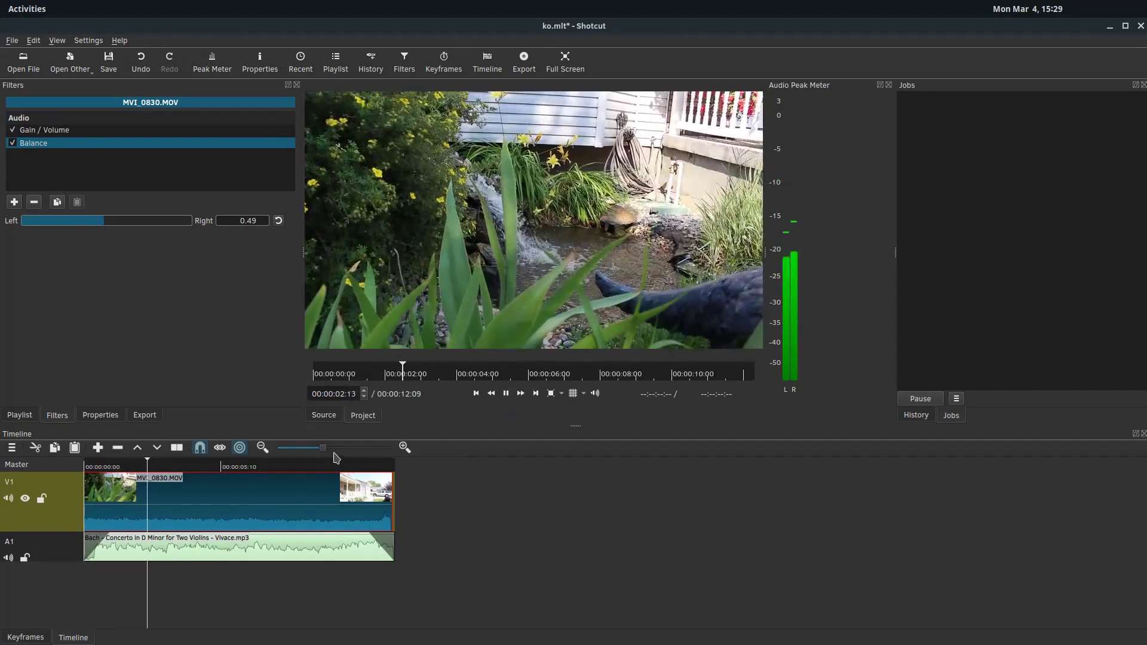
key(space)
click(307, 468)
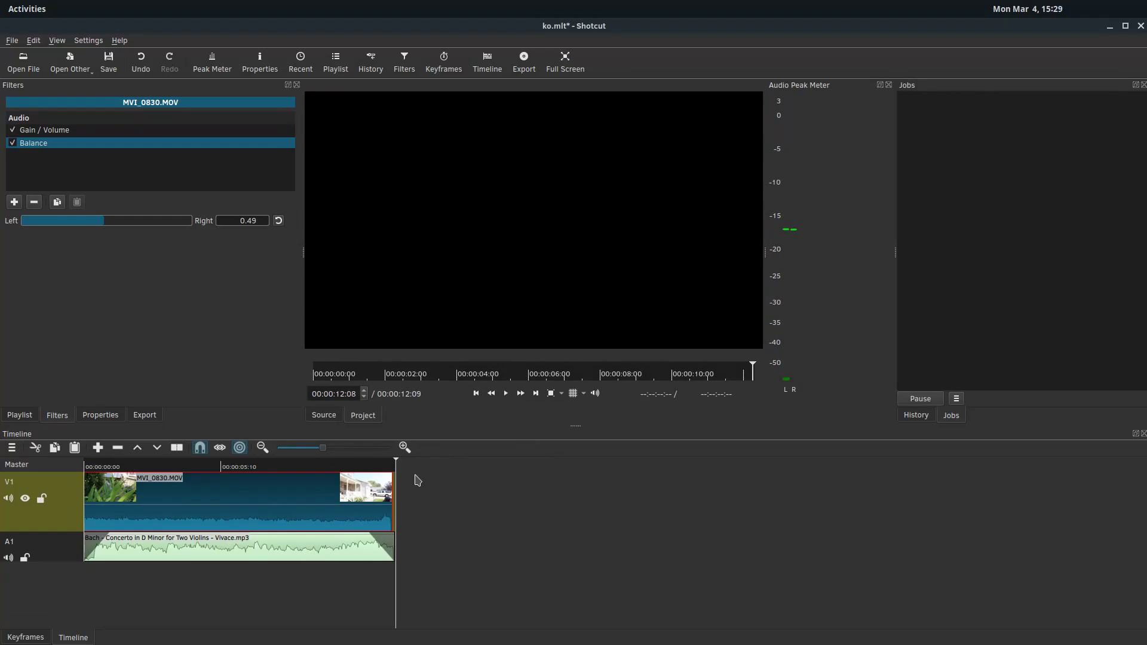
drag(179, 467, 42, 466)
Add a Normalize: One Pass filter with -23.0 LUFS target to MVI_0830.MOV.
click(14, 203)
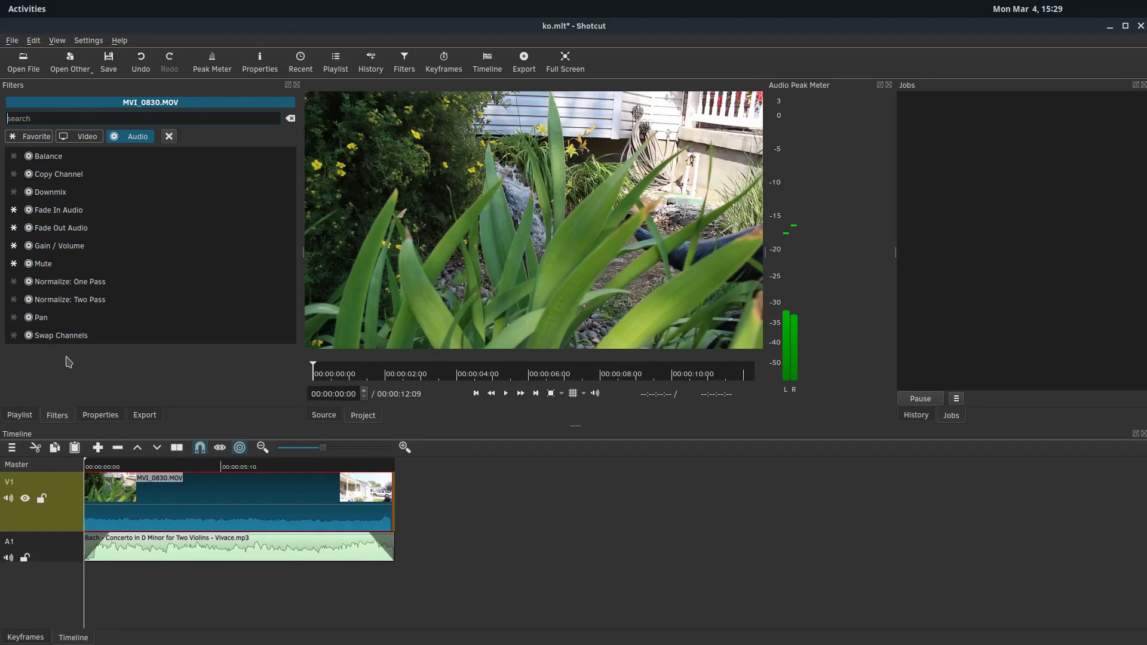
click(48, 286)
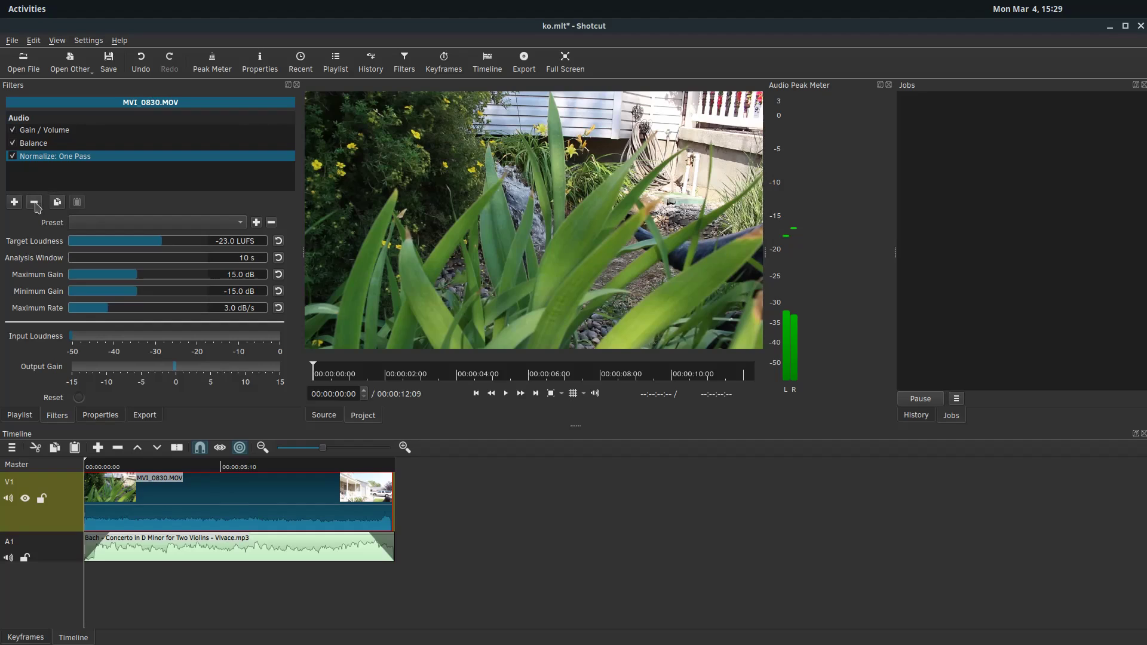
click(178, 466)
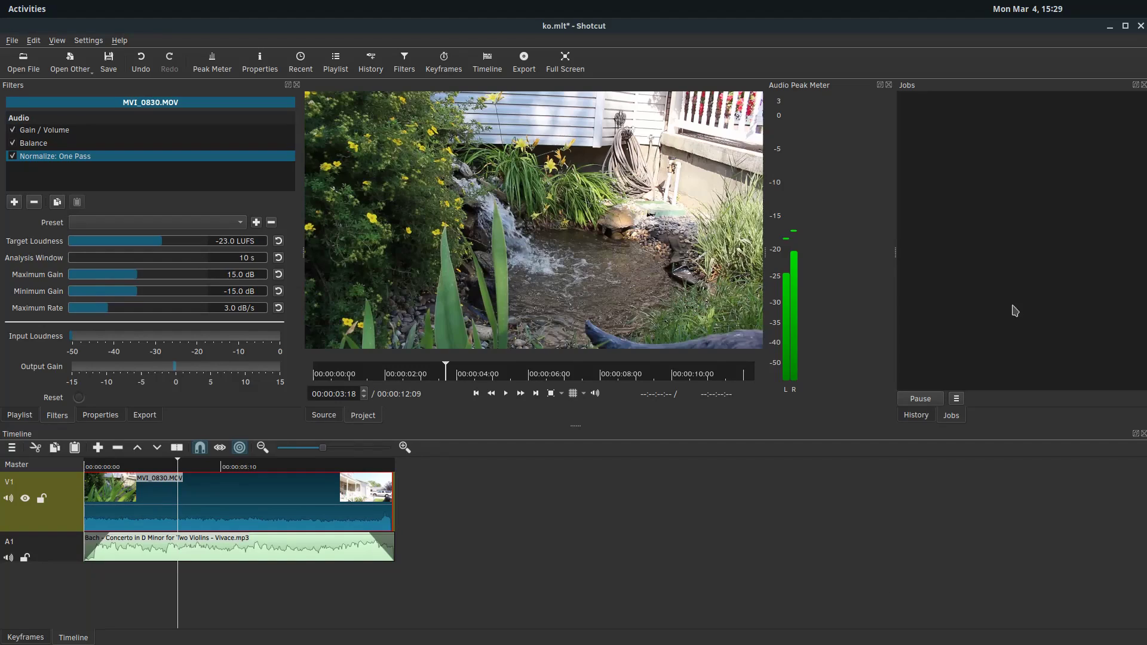
mouse_move(5, 421)
Add an A2 audio track below A1 and a V2 video track above V1, then make tracks shorter.
click(57, 557)
click(12, 448)
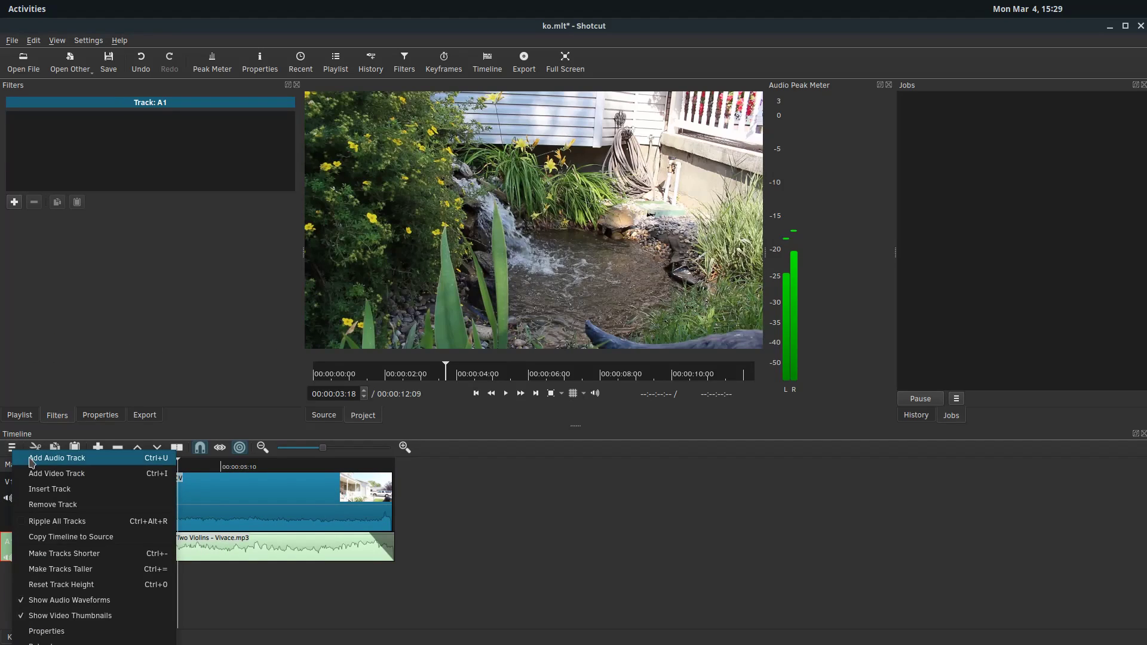
click(31, 462)
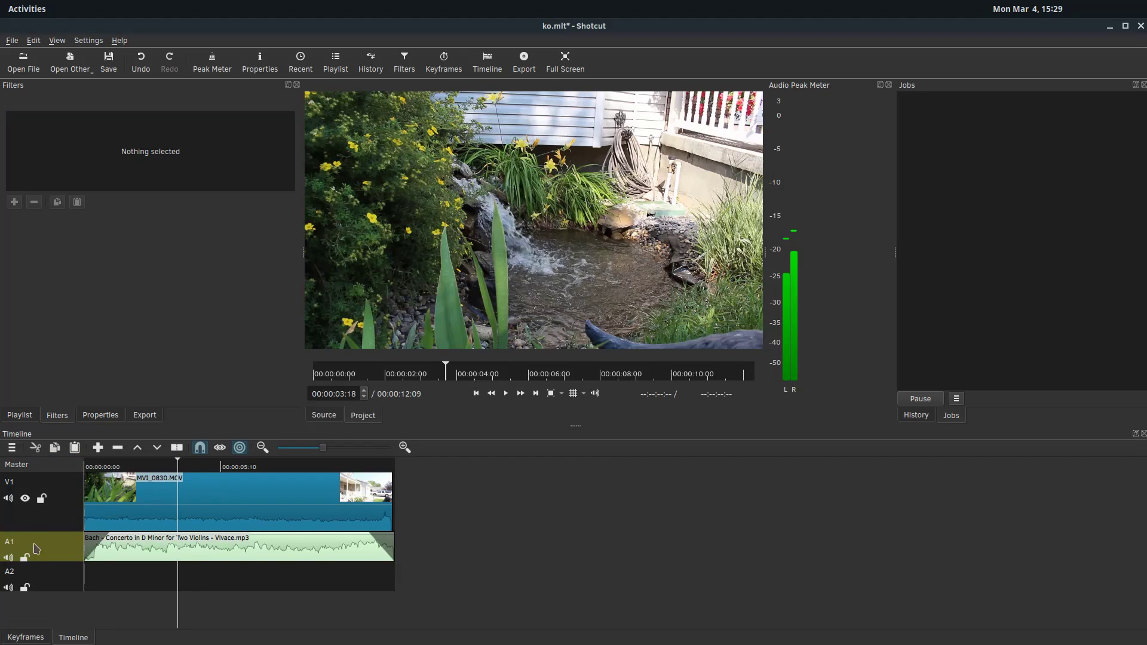
click(10, 453)
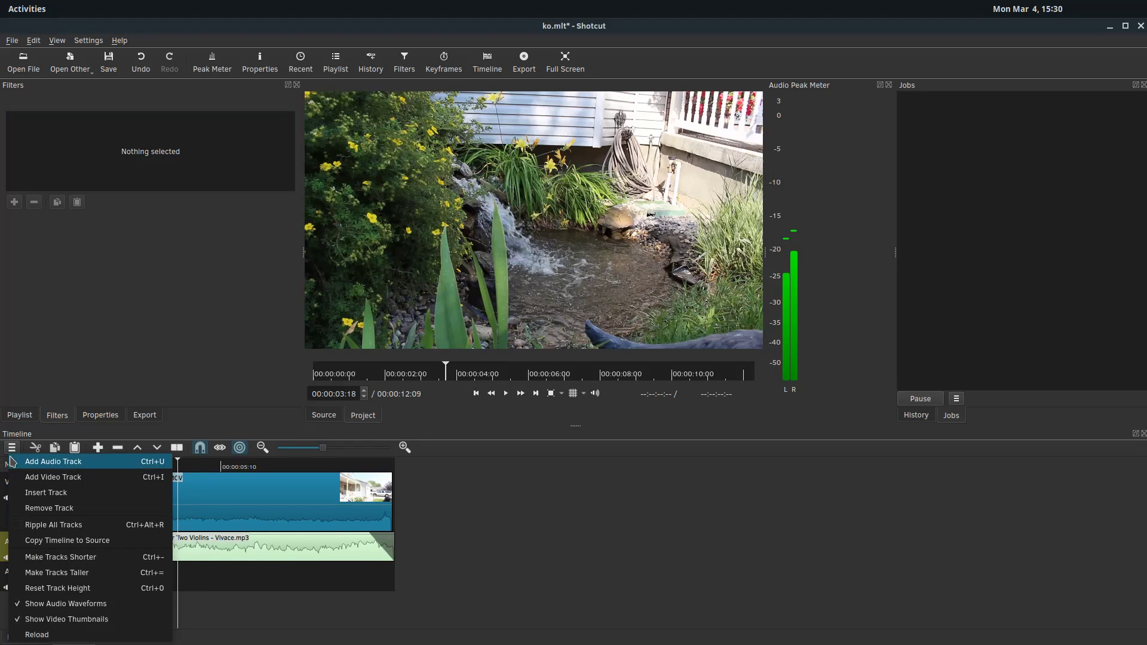
click(39, 477)
scroll(442, 538, down, 1)
scroll(252, 538, up, 1)
double_click(58, 477)
click(11, 448)
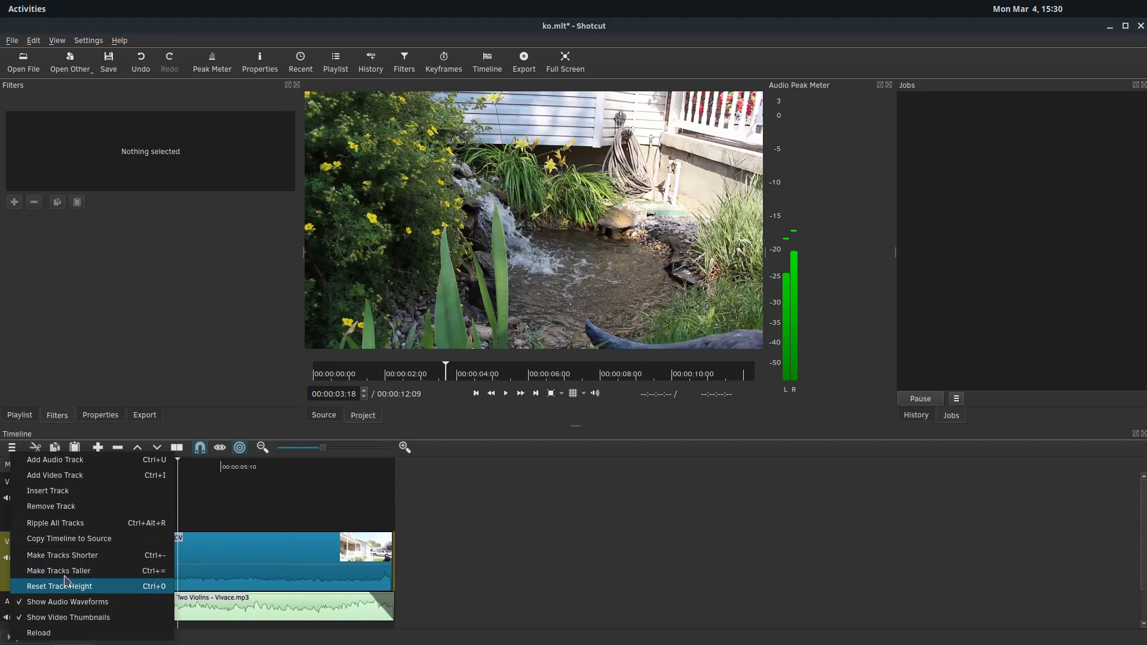
click(60, 558)
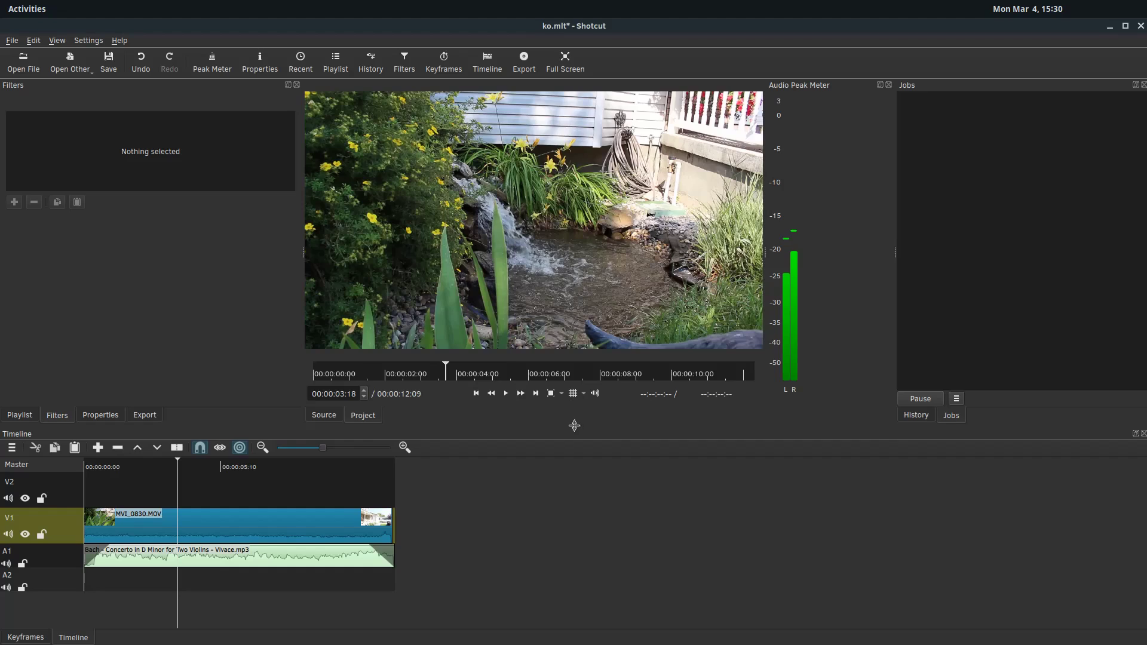
Enlarge the Timeline panel upward, shrinking the video preview above it.
drag(574, 425, 570, 245)
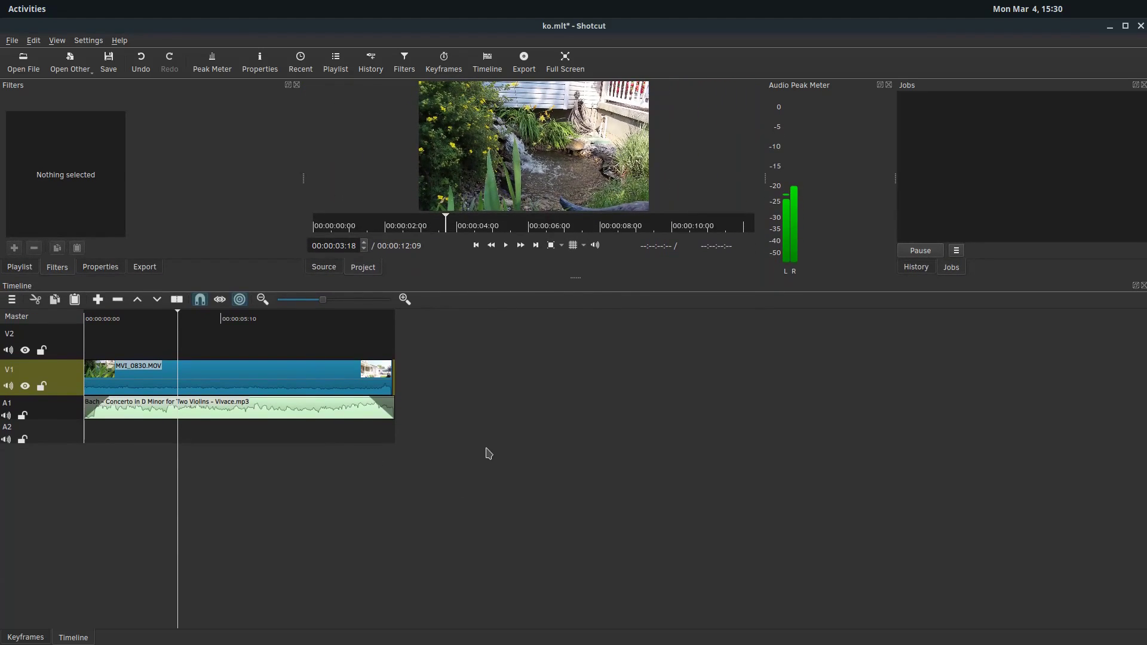